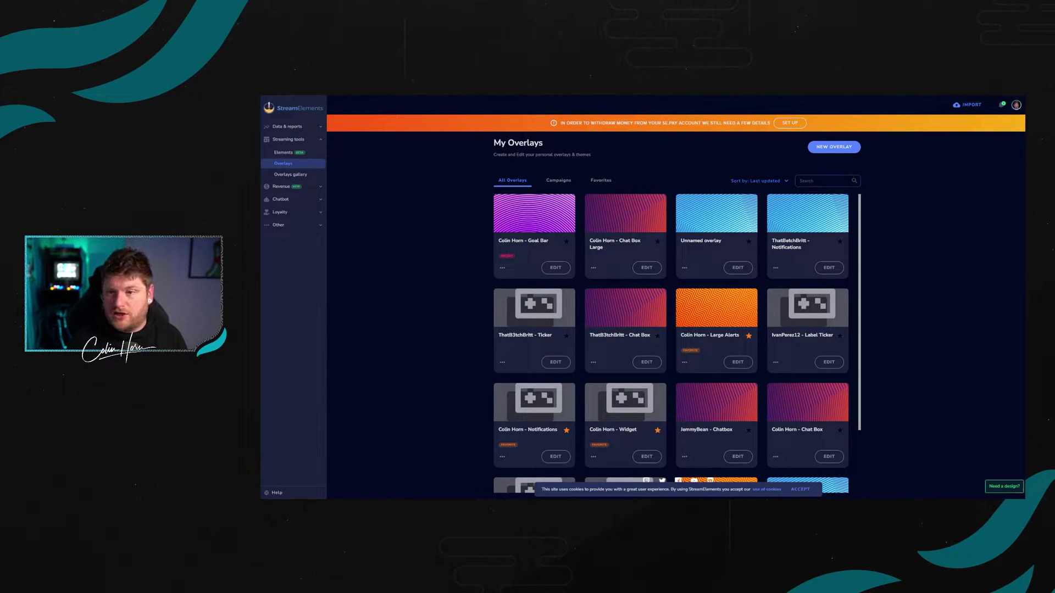
# Step: Start a new StreamElements overlay with a custom 320 × 700 resolution
pyautogui.click(545, 199)
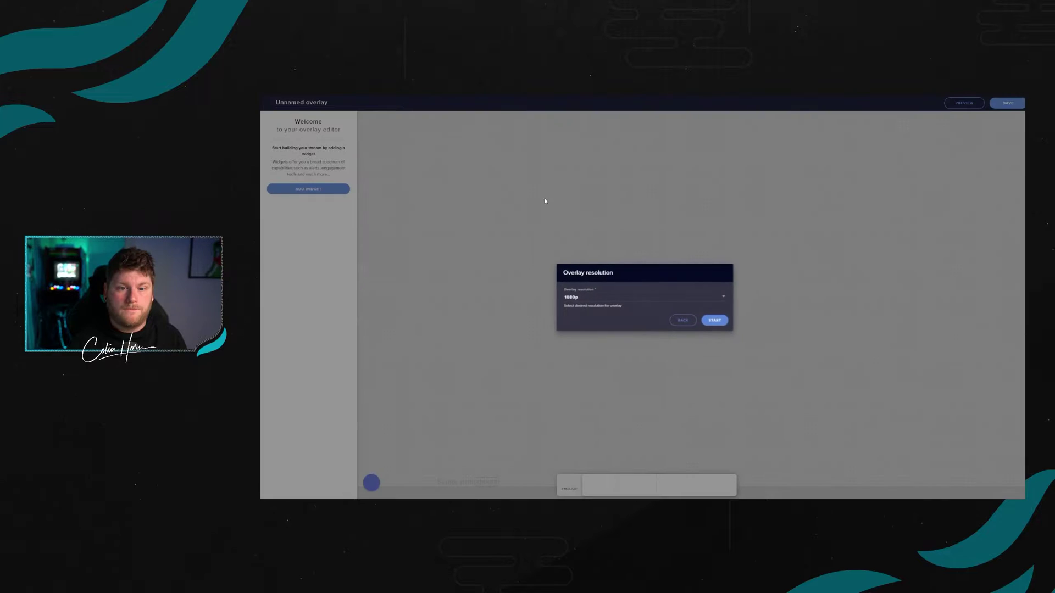
pyautogui.click(635, 301)
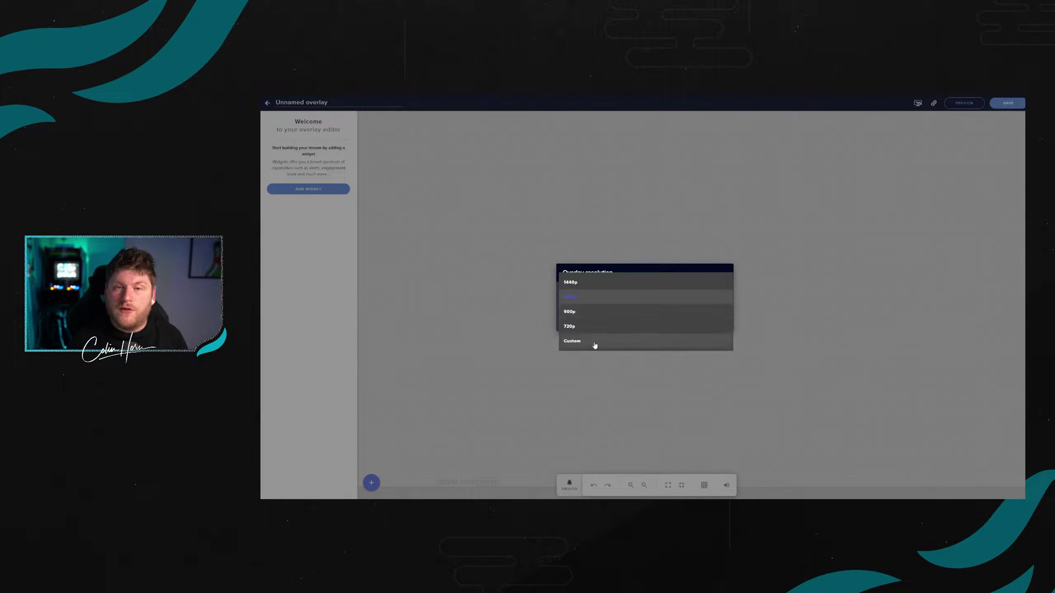
pyautogui.click(594, 345)
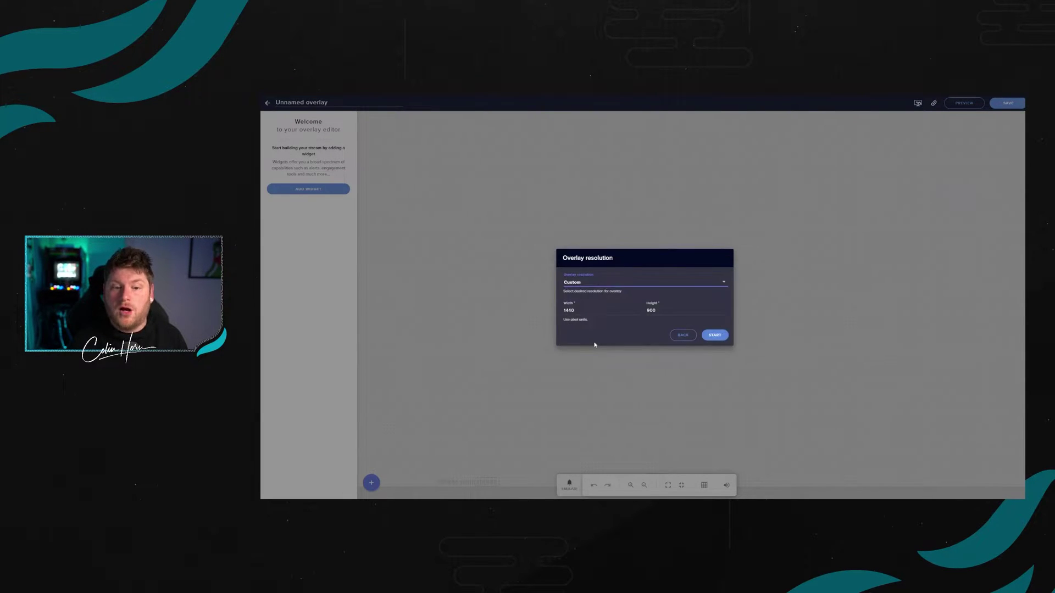
pyautogui.doubleClick(595, 311)
pyautogui.write('32')
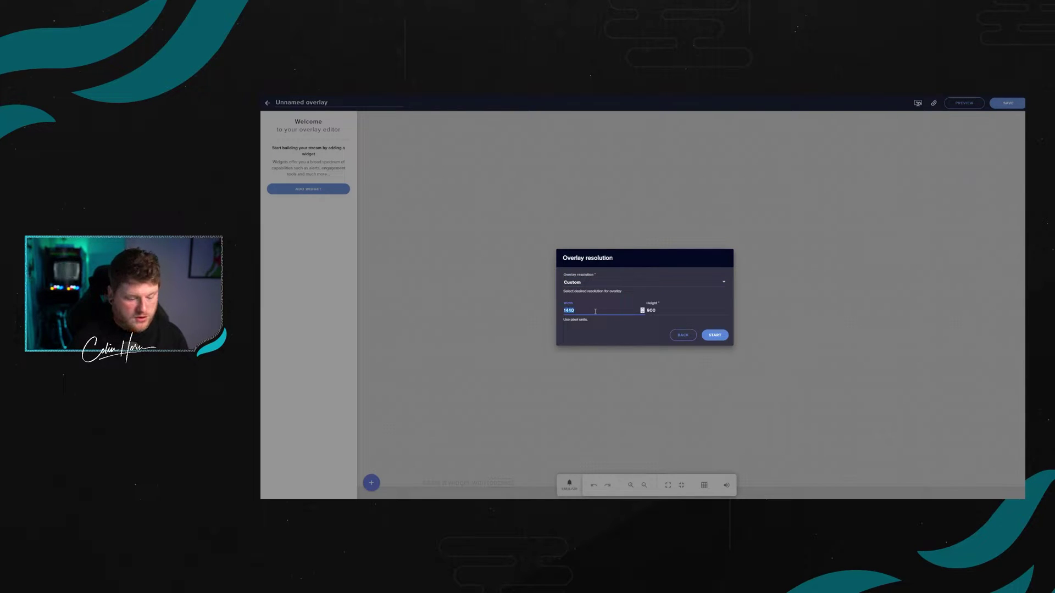
pyautogui.write('0')
pyautogui.click(690, 308)
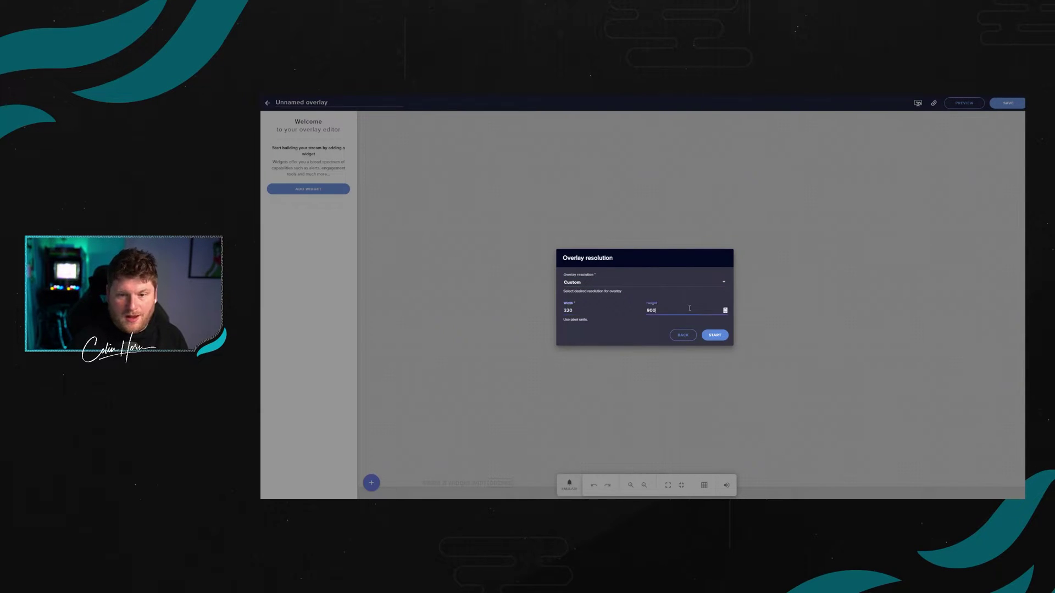
pyautogui.press('BackSpace')
pyautogui.write('180')
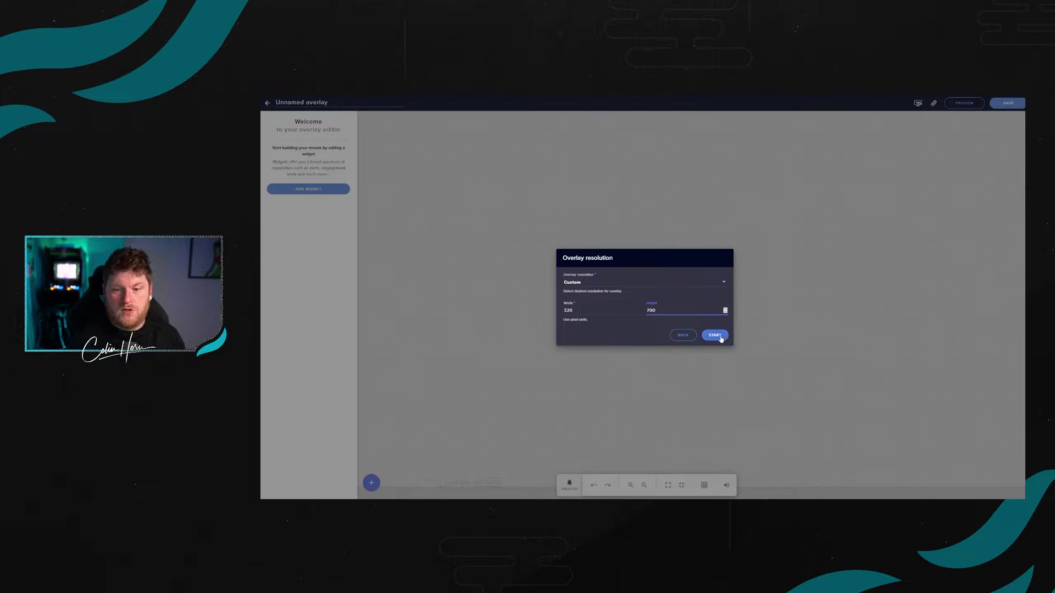
pyautogui.click(714, 335)
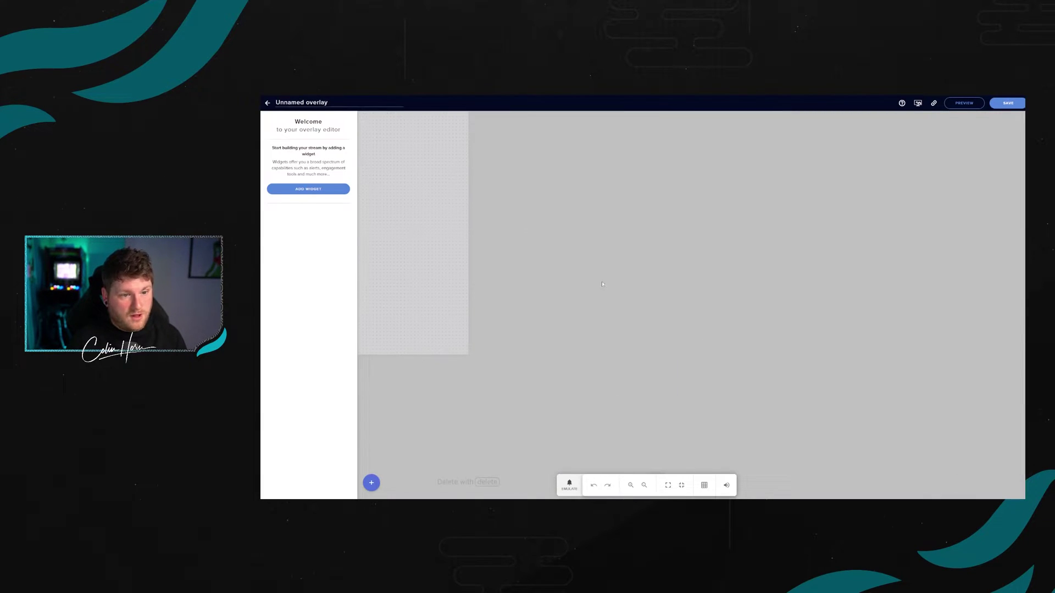
# Step: Rename the overlay to 'Chat Overlay' and save it
pyautogui.click(330, 100)
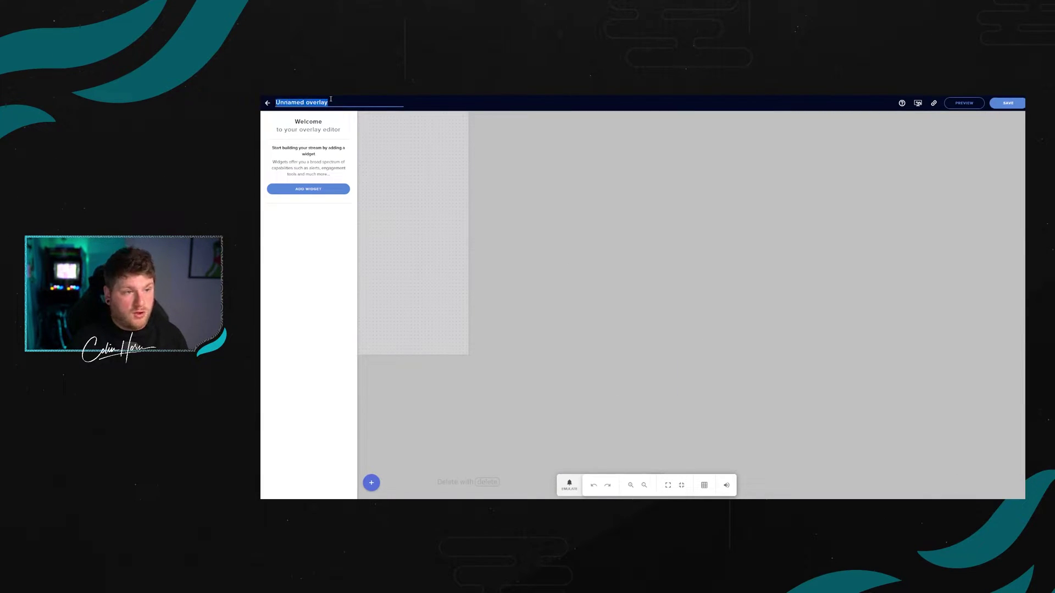
pyautogui.write('Chat Ob')
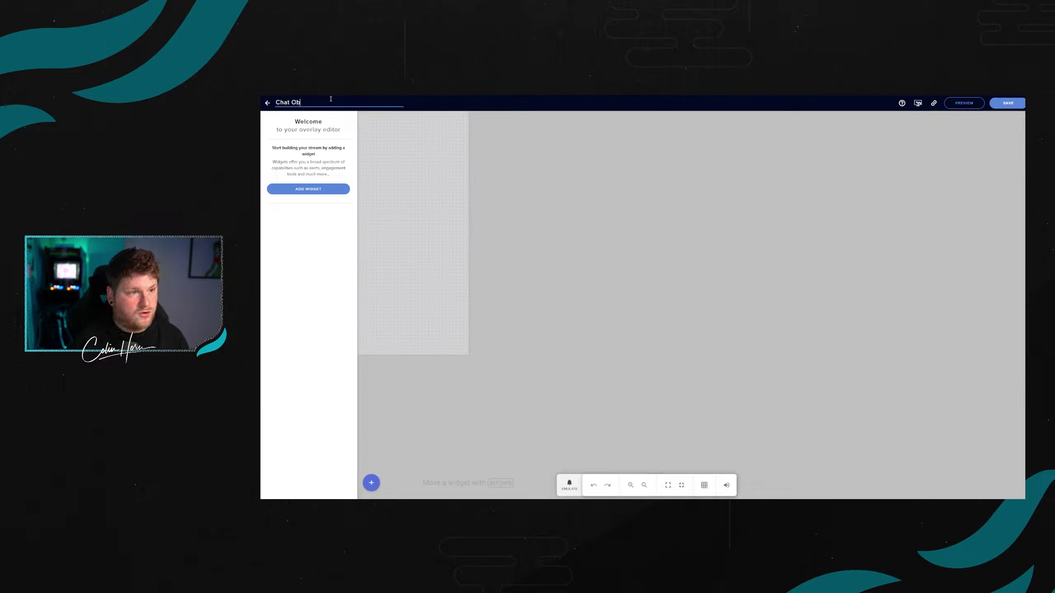
pyautogui.press('BackSpace')
pyautogui.write('verla')
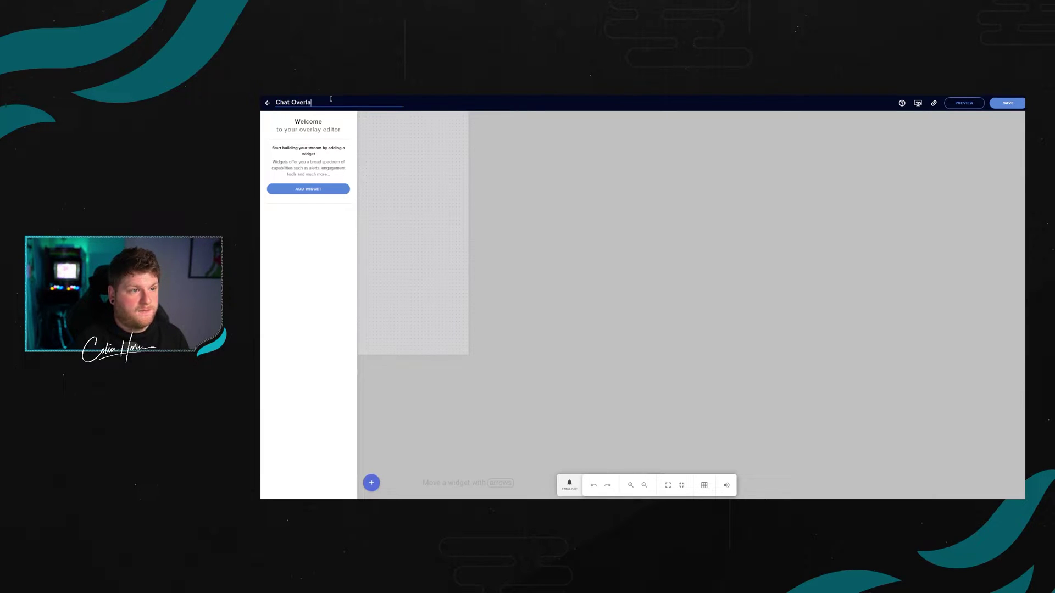
pyautogui.write('y')
pyautogui.click(1011, 104)
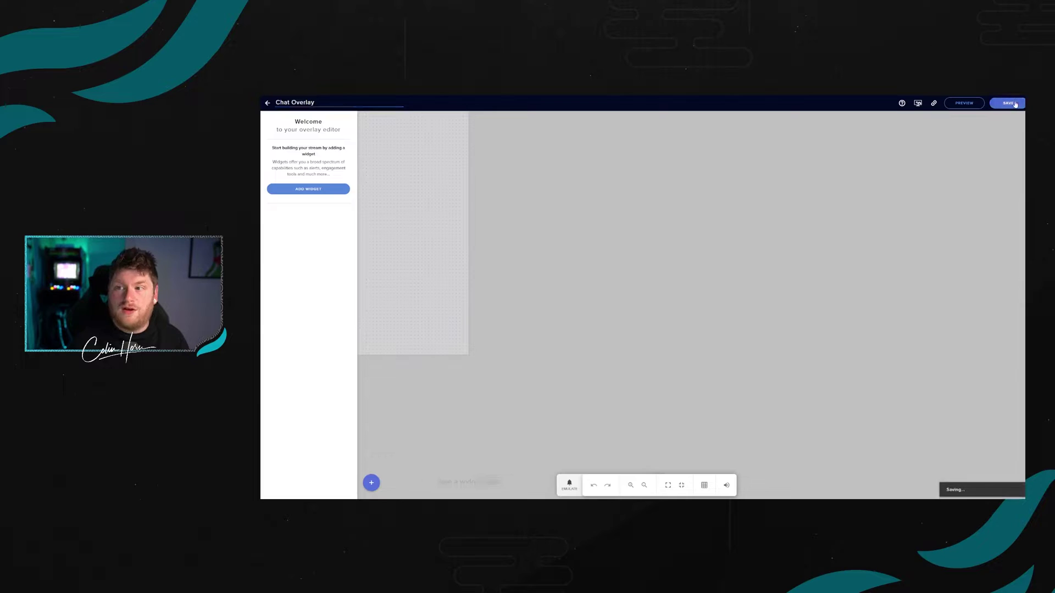
# Step: Add a stream chat widget sized 320 wide by 700 high
pyautogui.click(320, 192)
pyautogui.moveTo(379, 460)
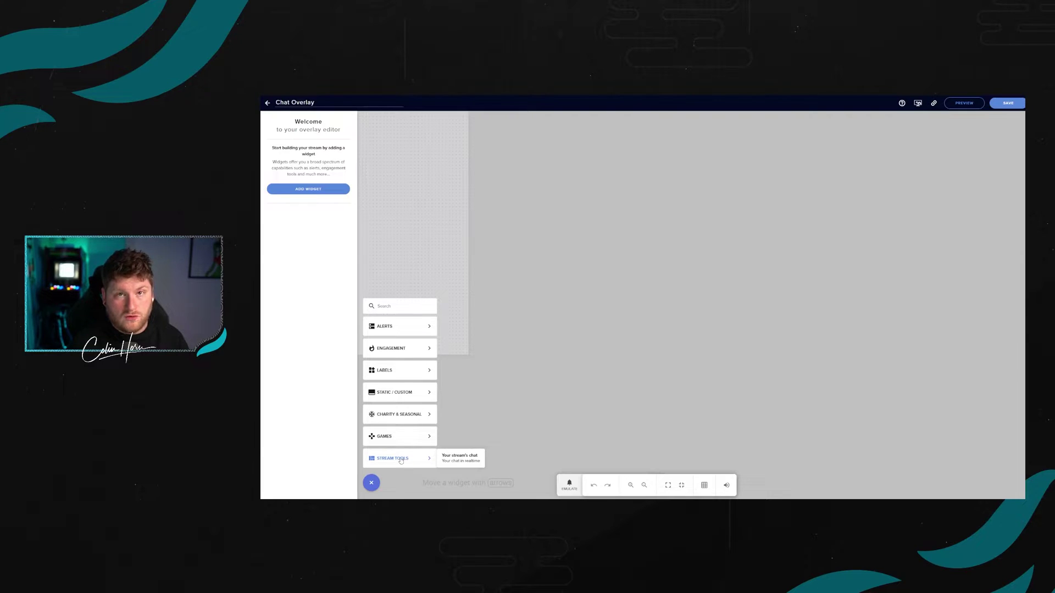
pyautogui.click(459, 458)
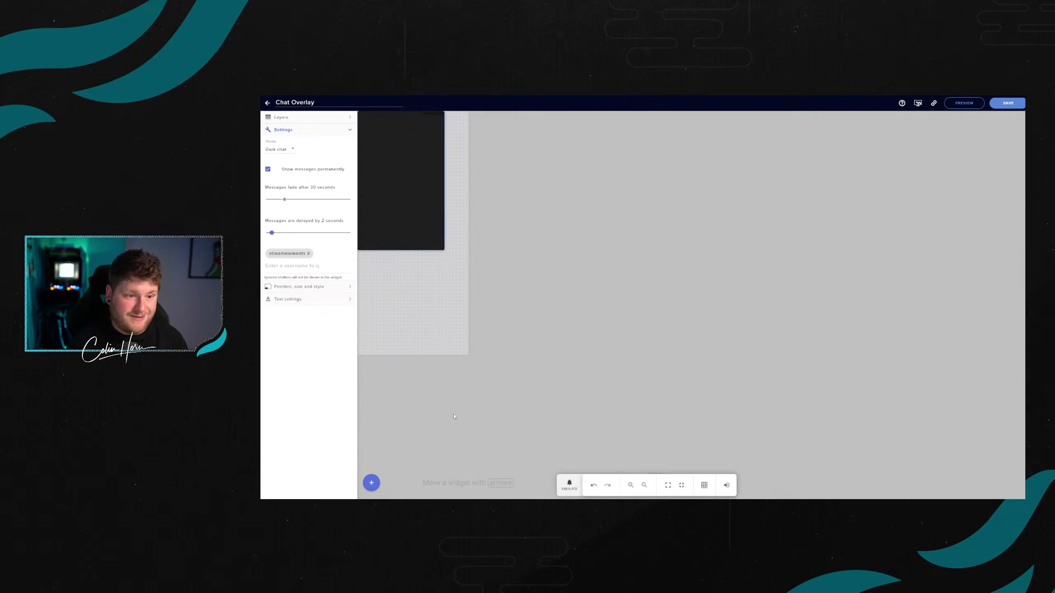
pyautogui.click(312, 287)
pyautogui.click(291, 160)
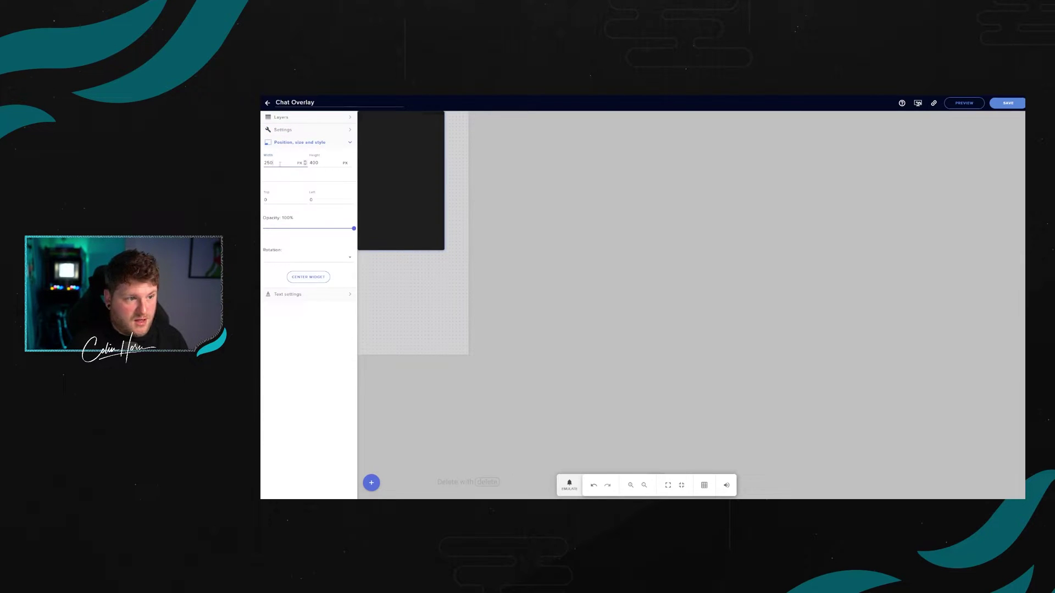
pyautogui.hotkey('ctrl', 'a')
pyautogui.write('320')
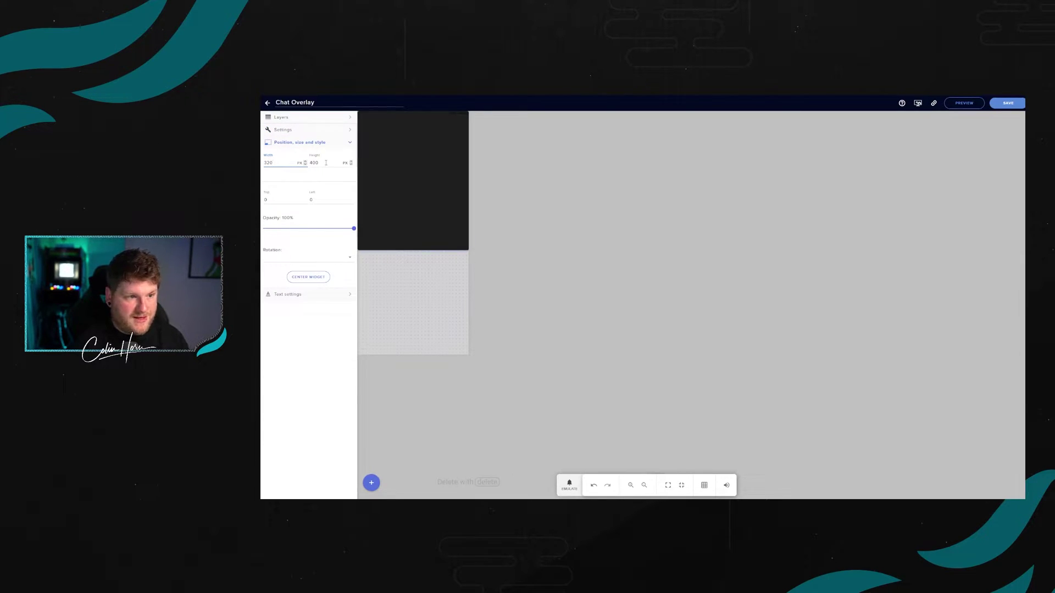
pyautogui.click(326, 162)
pyautogui.hotkey('ctrl', 'a')
pyautogui.write('700')
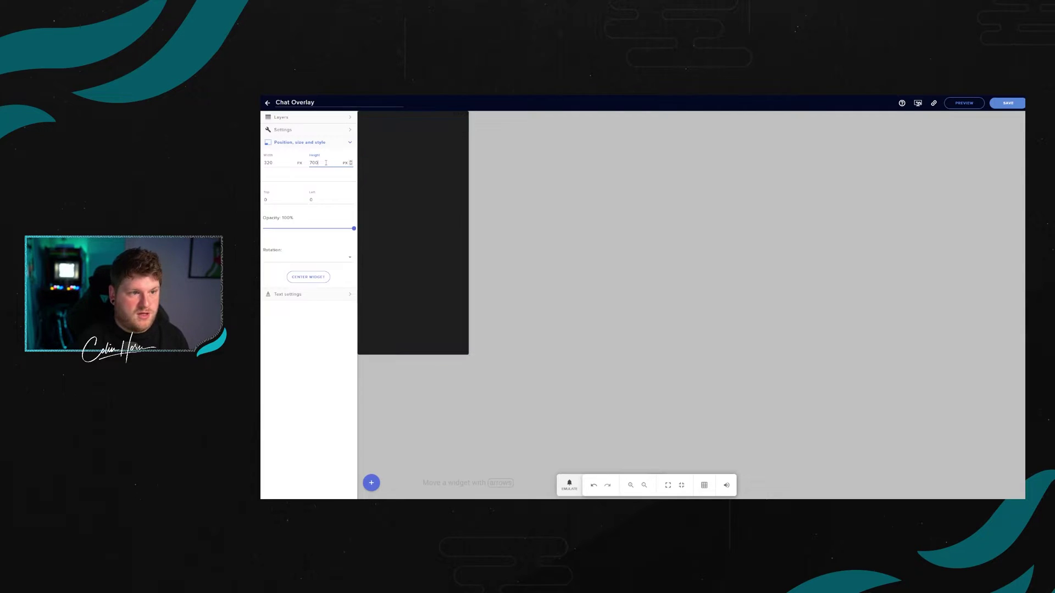
# Step: Switch the chat widget to the Custom theme, save, and copy the overlay URL
pyautogui.click(316, 132)
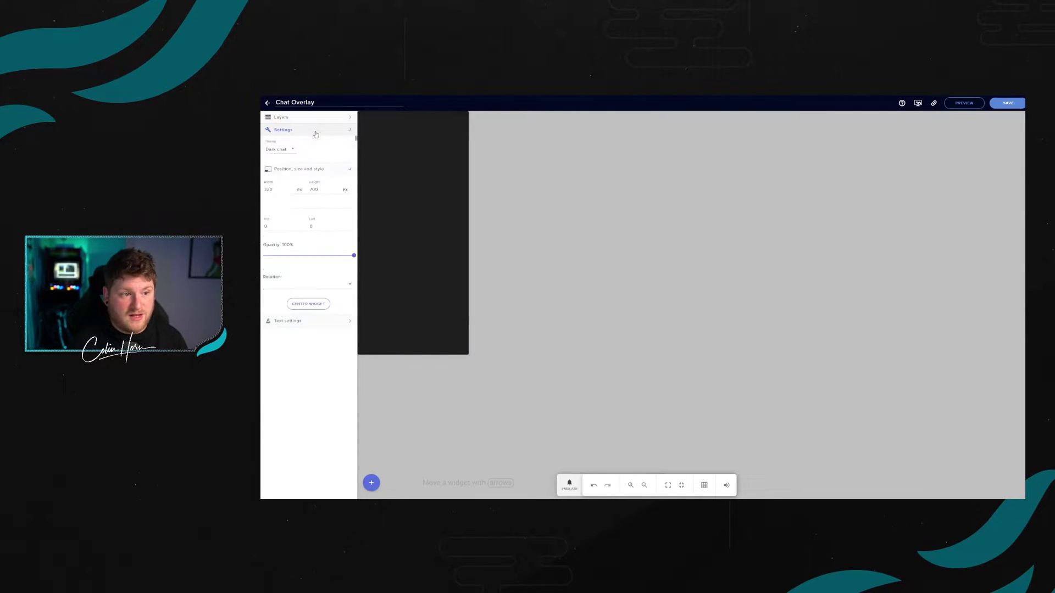
pyautogui.click(282, 150)
pyautogui.click(287, 196)
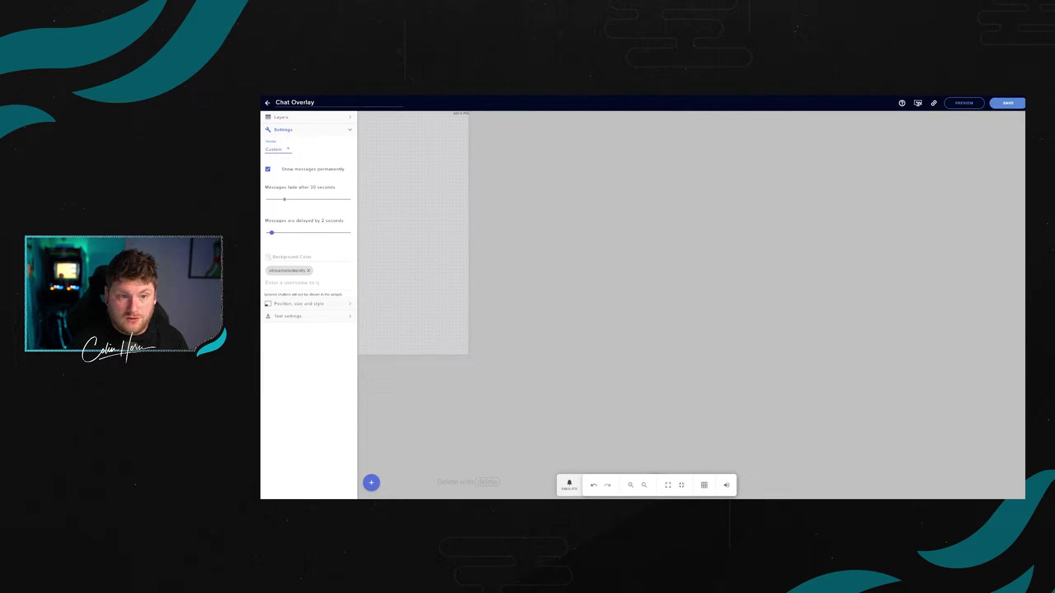
pyautogui.click(1008, 102)
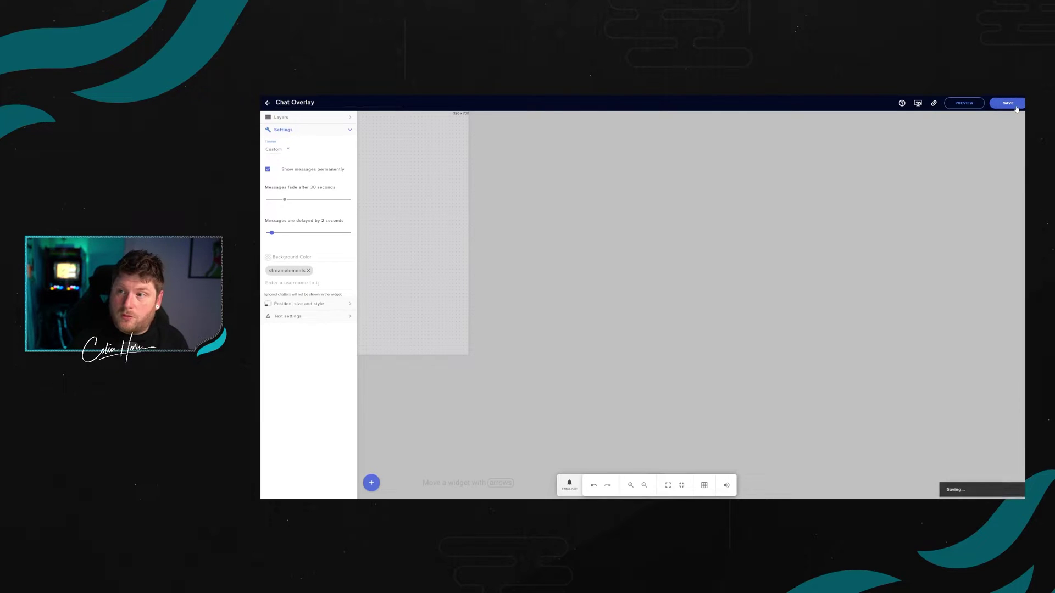
pyautogui.click(934, 104)
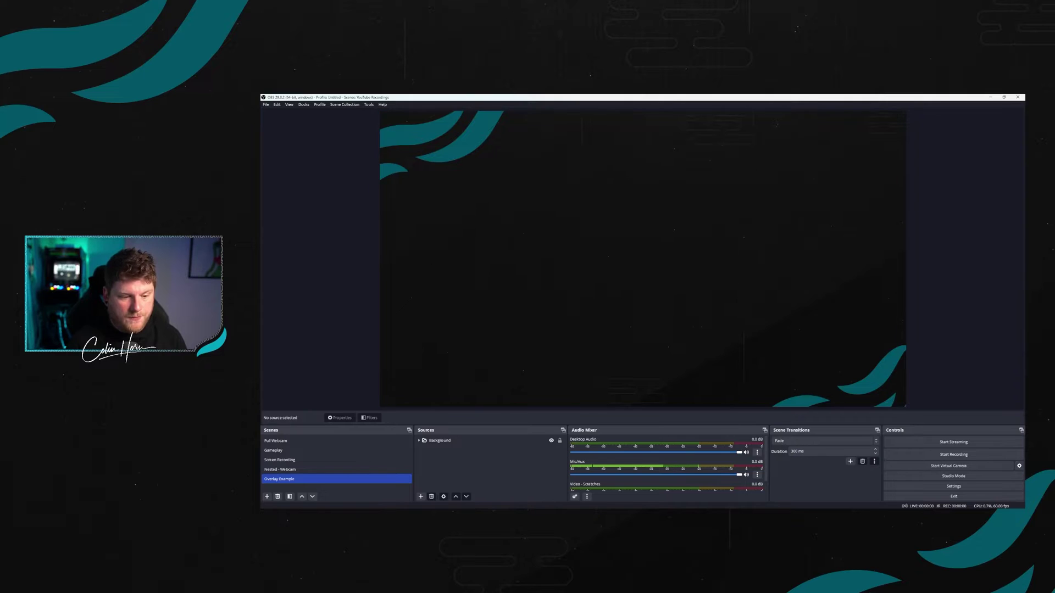
# Step: Add a Browser source named 'Chat Overlay' to the scene
pyautogui.click(421, 498)
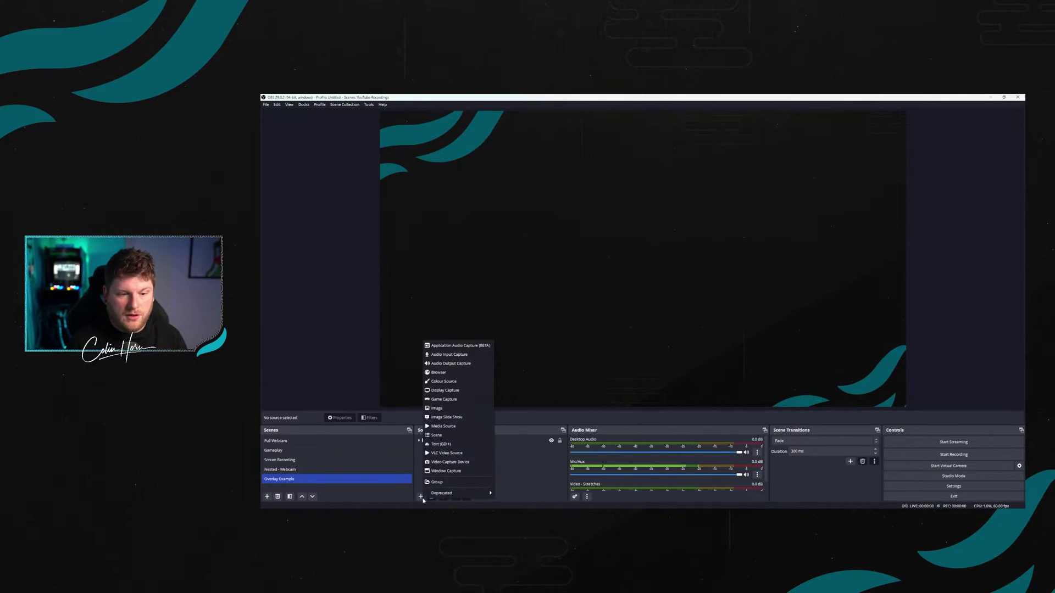
pyautogui.click(457, 383)
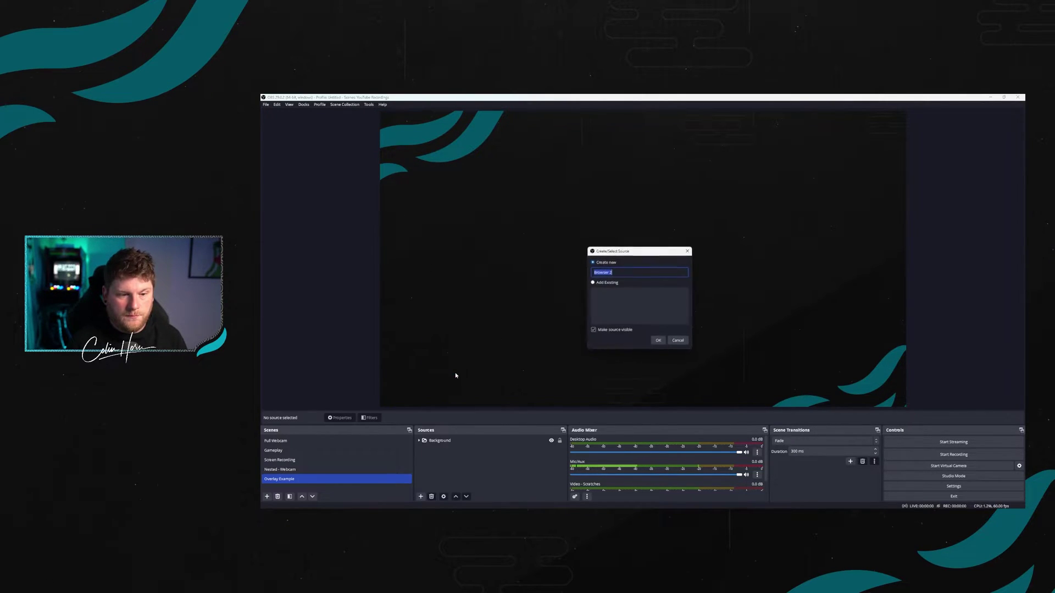
pyautogui.write('chat Overlay')
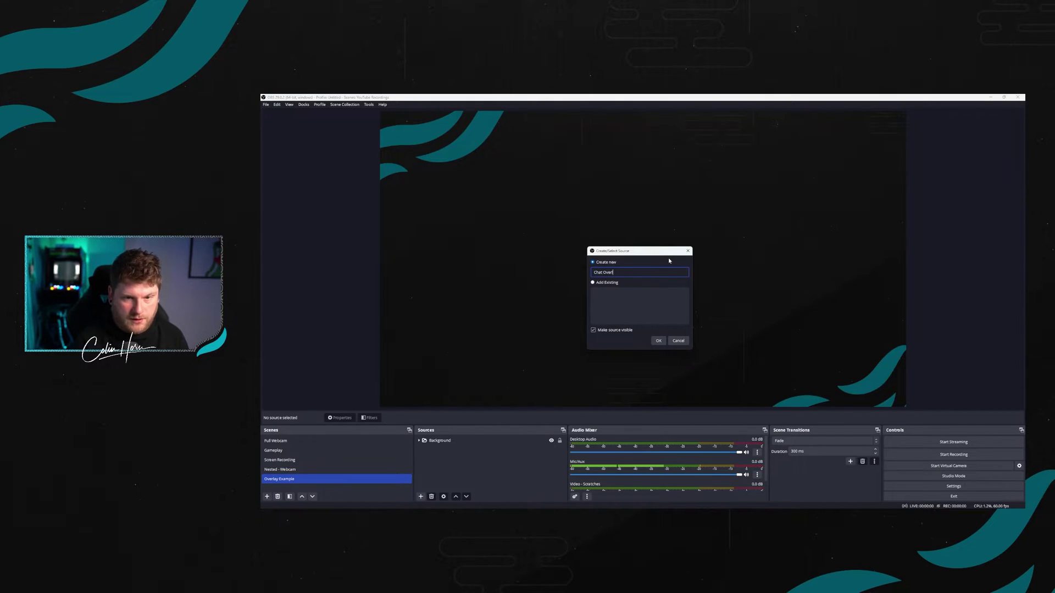
pyautogui.click(658, 340)
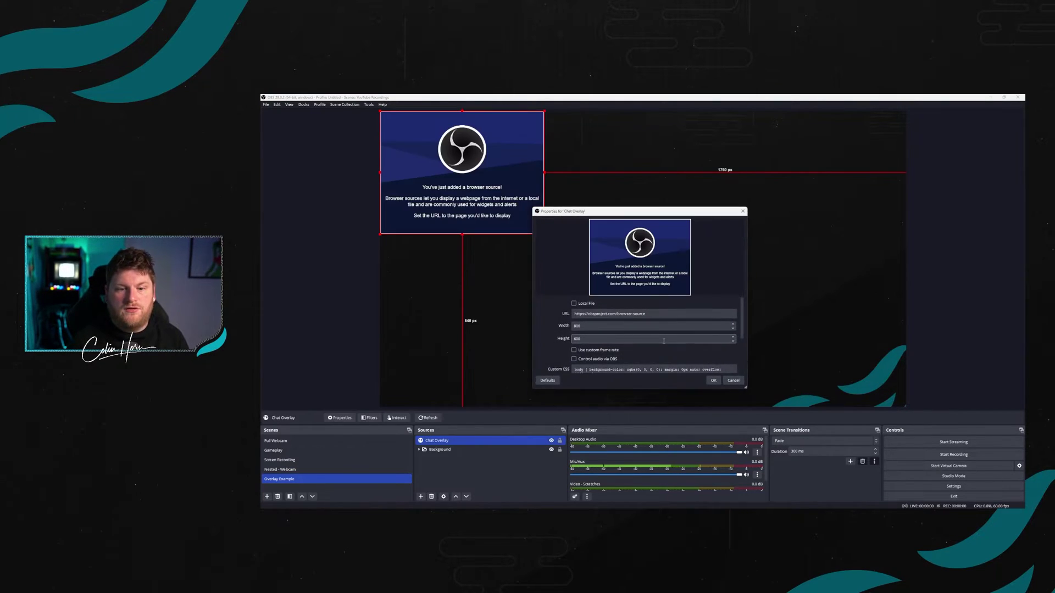
# Step: Point the source at the copied overlay URL with width 320 and height 700
pyautogui.tripleClick(603, 315)
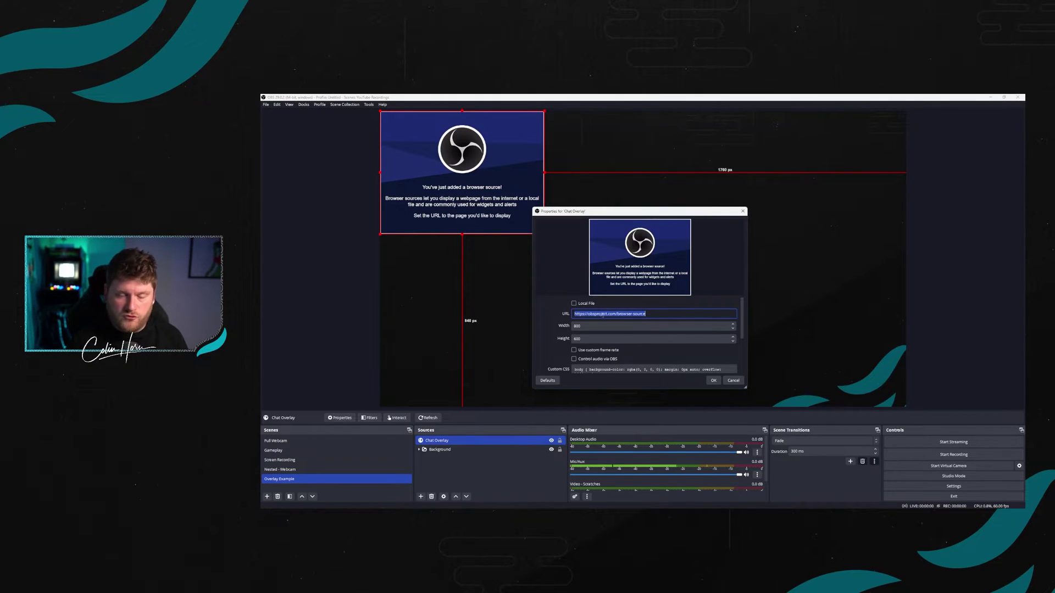
pyautogui.hotkey('ctrl', 'v')
pyautogui.click(595, 325)
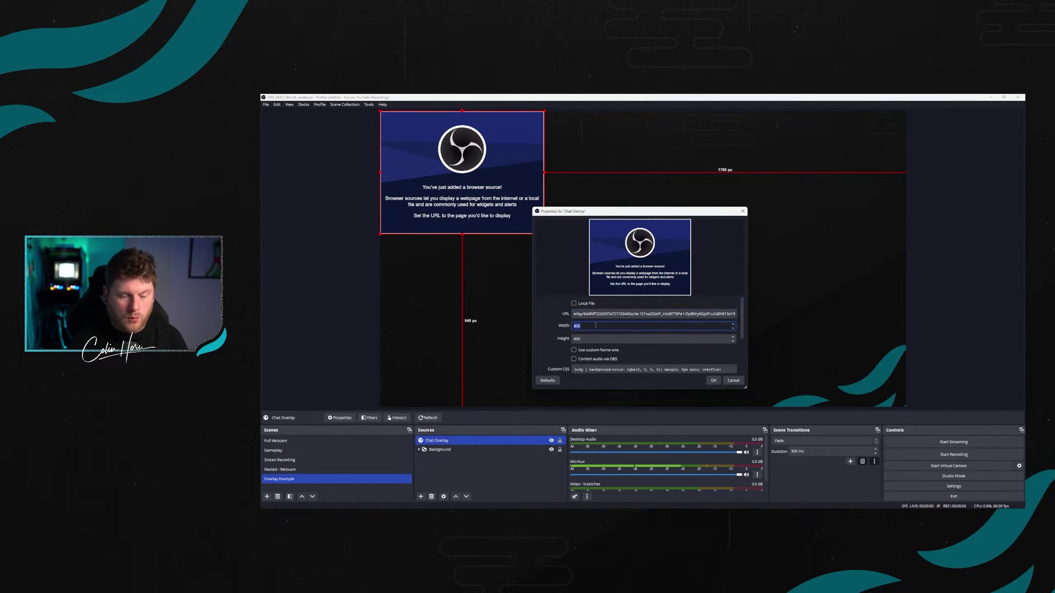
pyautogui.click(598, 339)
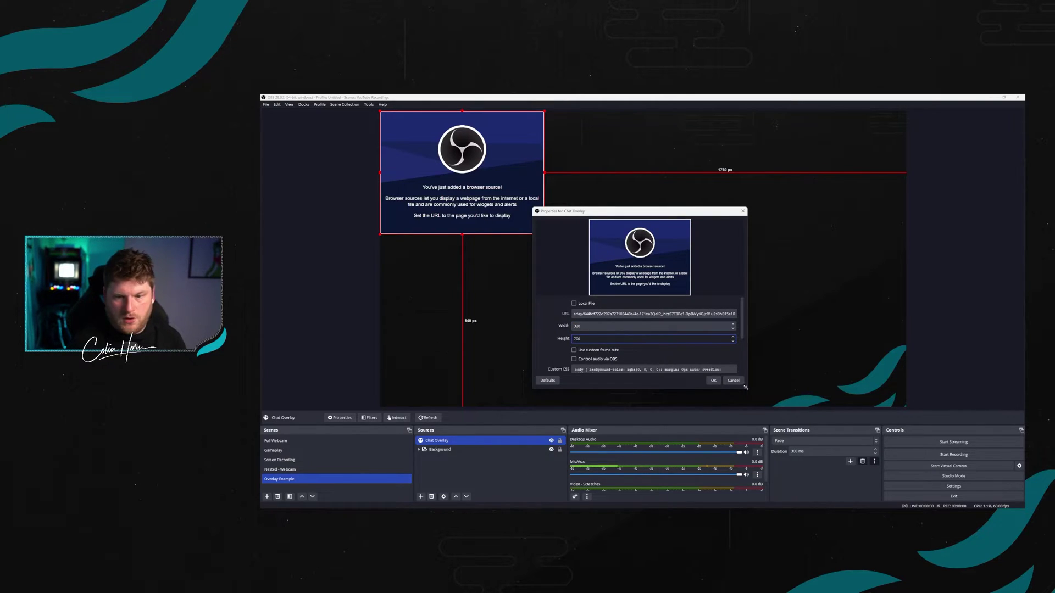
pyautogui.click(712, 381)
# Step: Centre the Chat Overlay source on the canvas via Transform > Center to Screen
pyautogui.rightClick(422, 185)
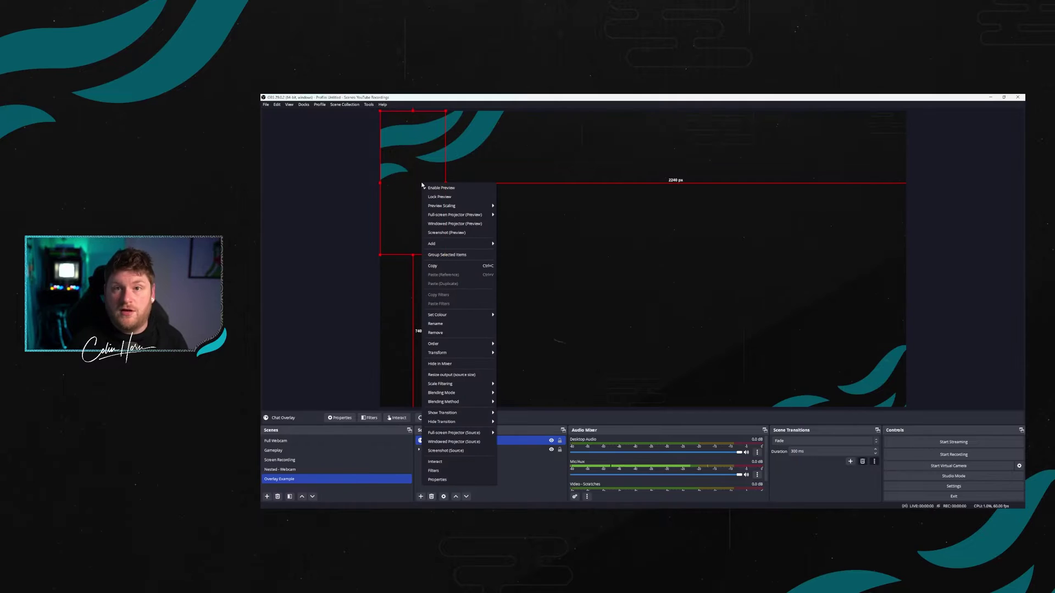
pyautogui.moveTo(480, 353)
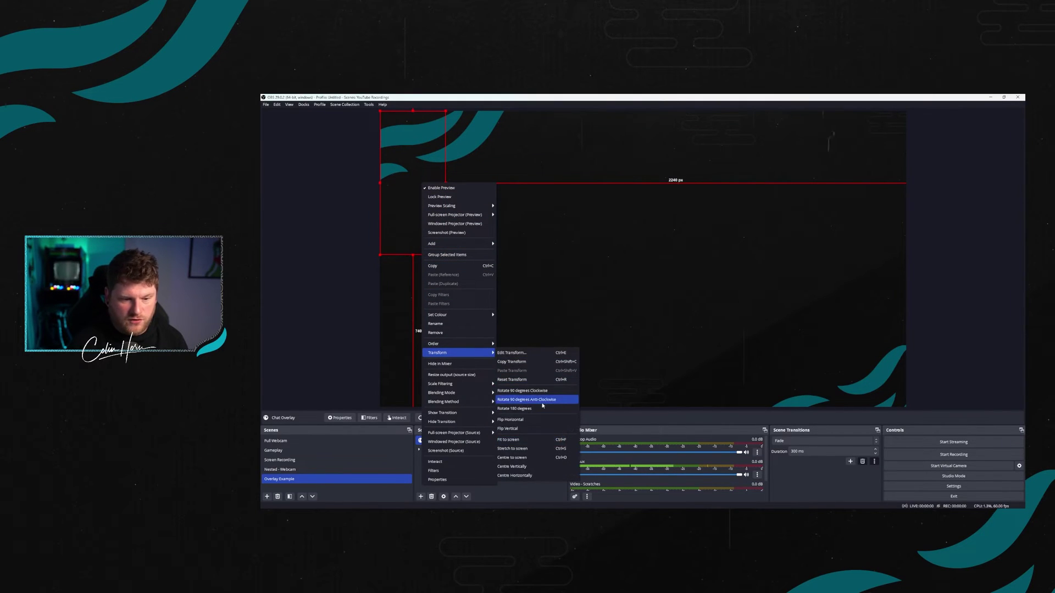
pyautogui.click(541, 457)
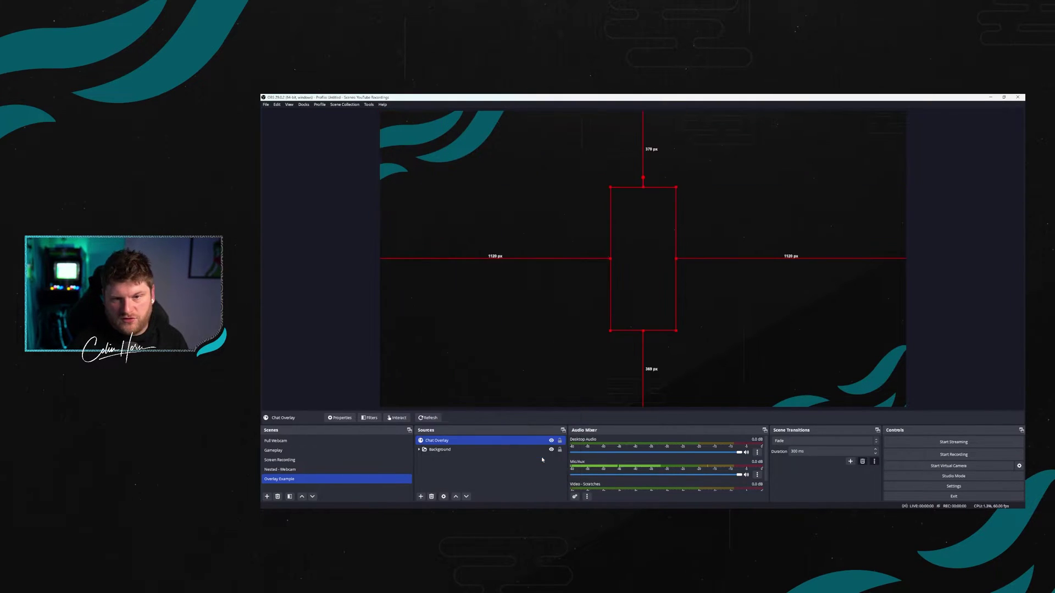
pyautogui.click(360, 317)
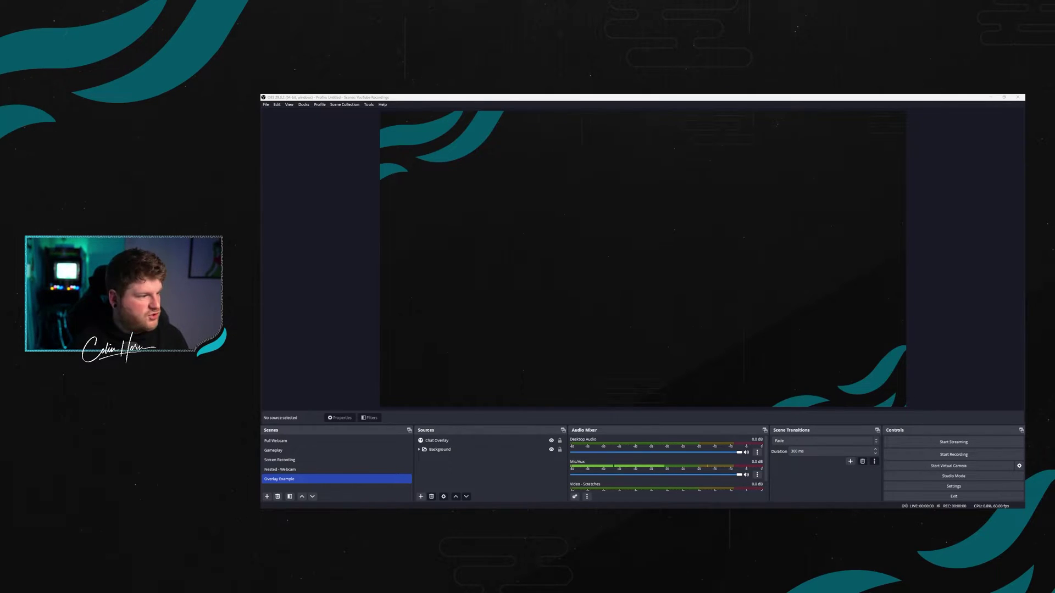
# Step: Check the layout by selecting sources in the Sources list
pyautogui.click(461, 442)
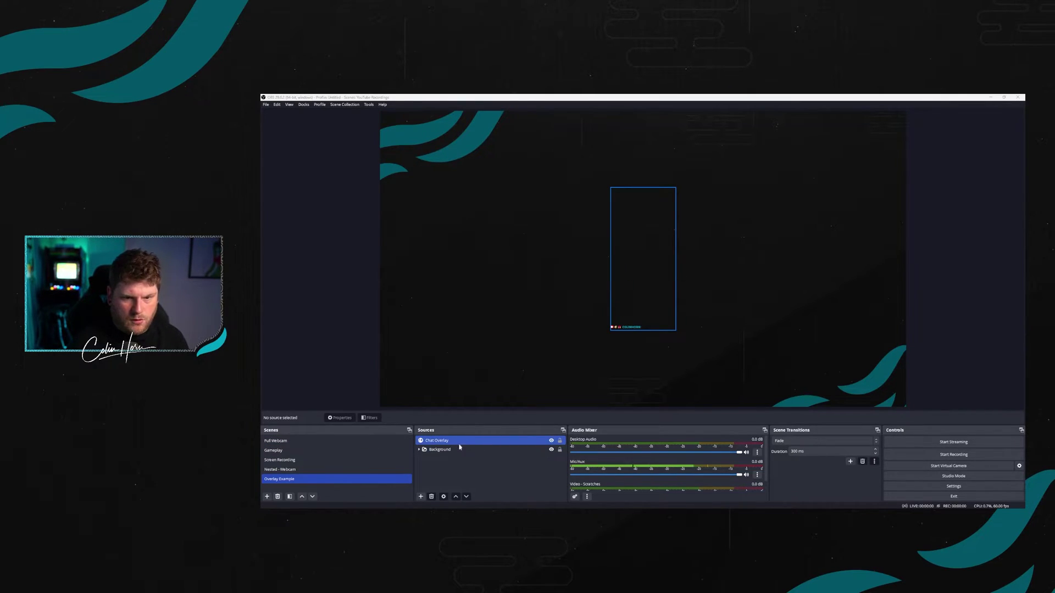
pyautogui.click(459, 448)
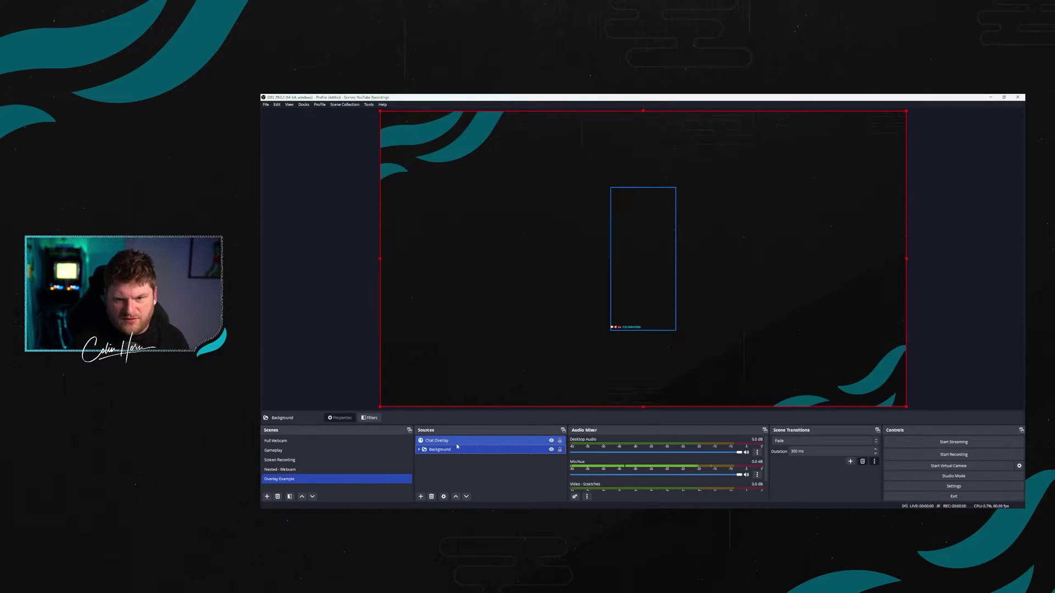
pyautogui.click(457, 449)
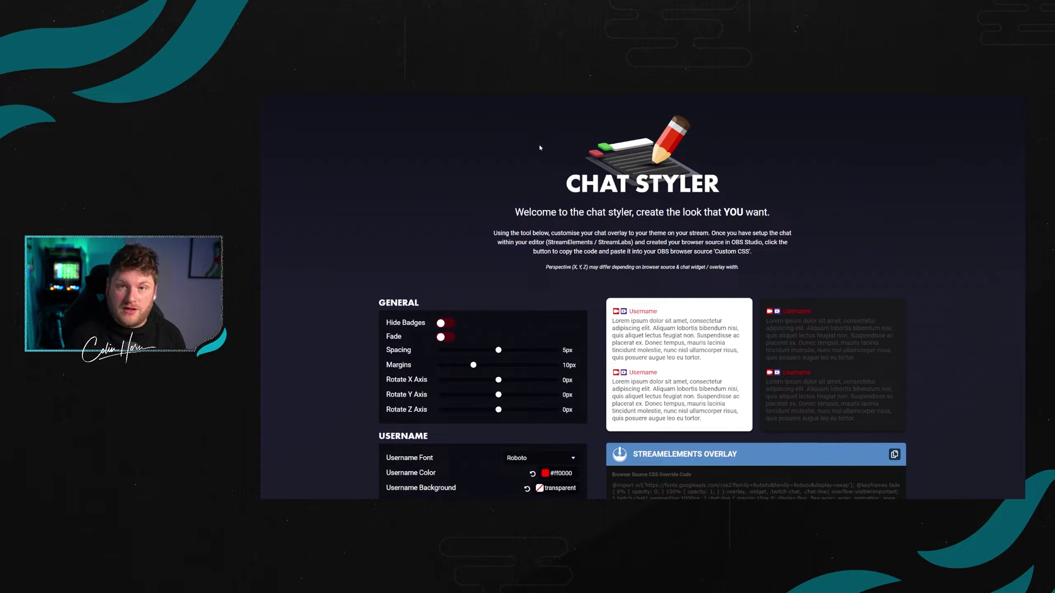
# Step: Preview the Hide Badges toggle, then leave the Fade effect switched on
pyautogui.scroll(-4, 539, 147)
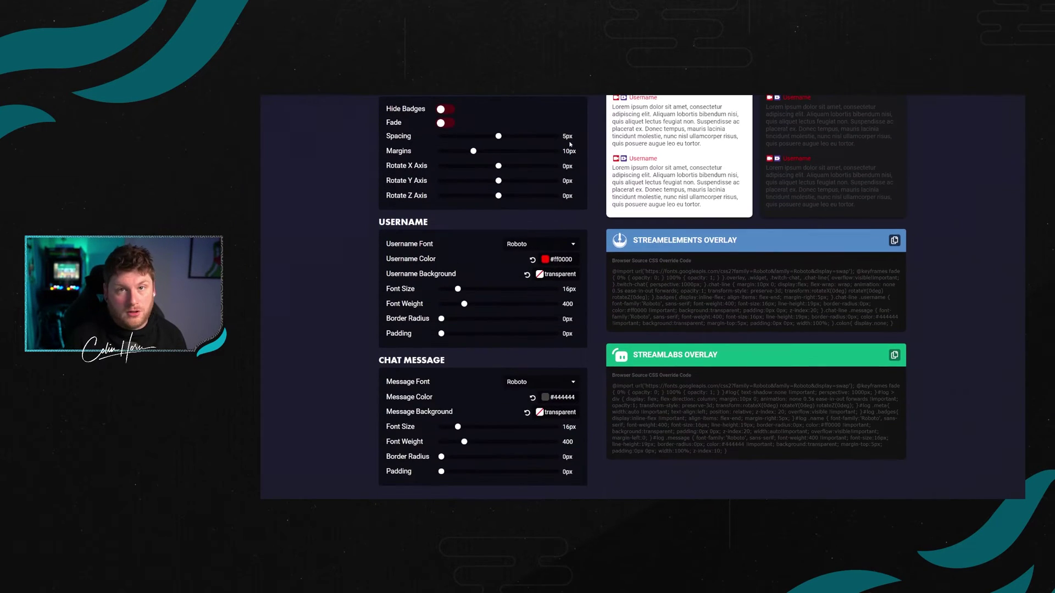
pyautogui.scroll(3, 588, 149)
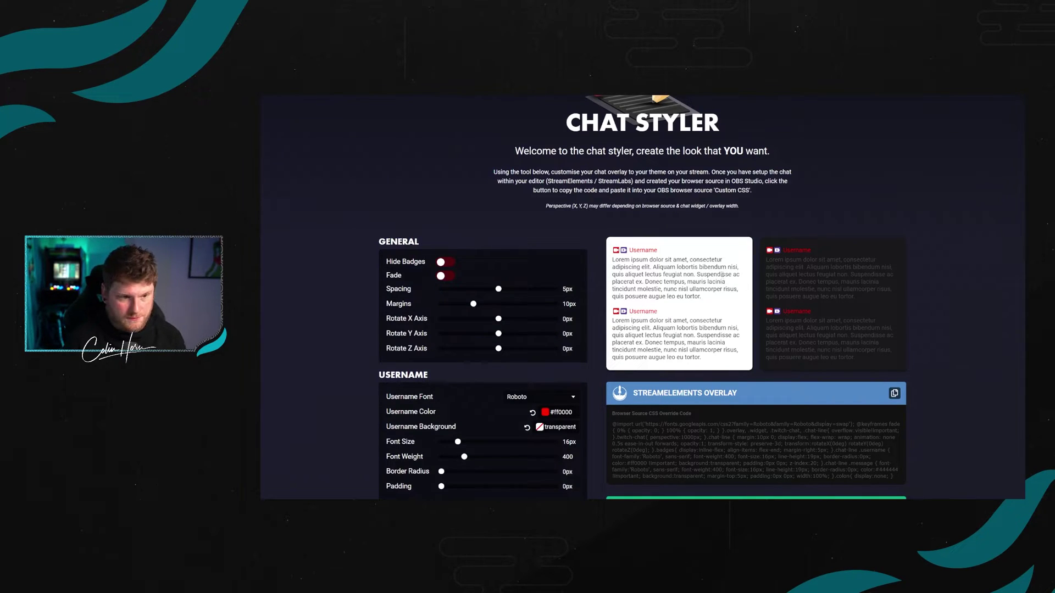
pyautogui.scroll(-1, 426, 218)
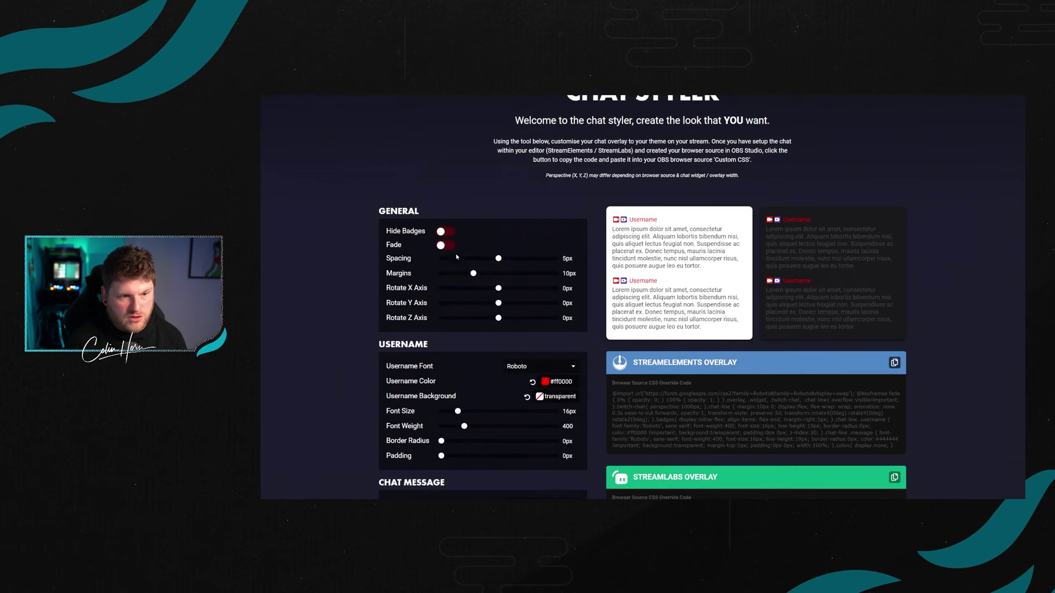
pyautogui.click(447, 232)
pyautogui.click(447, 231)
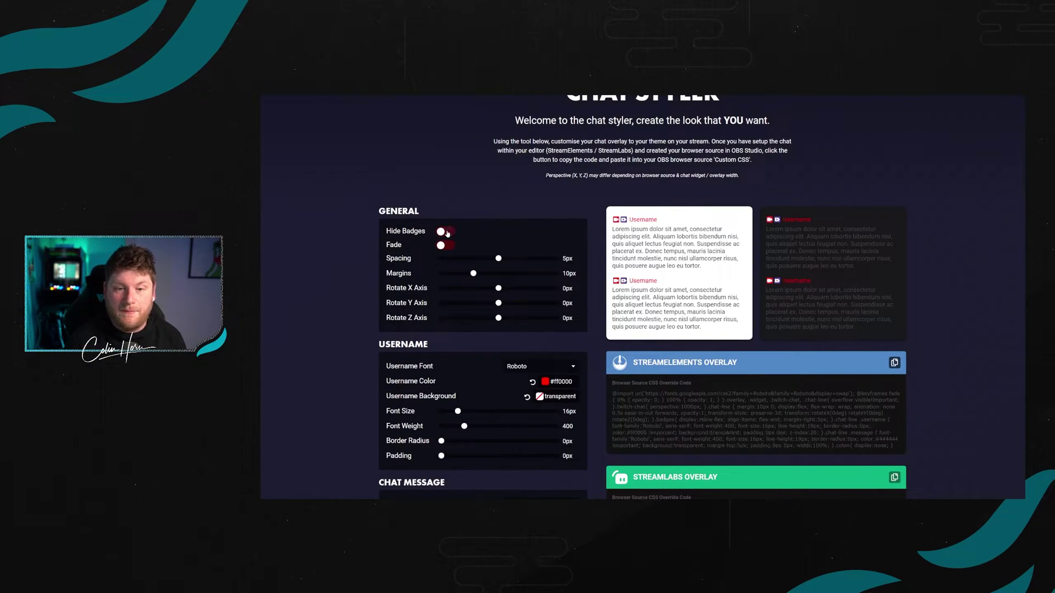
pyautogui.click(447, 247)
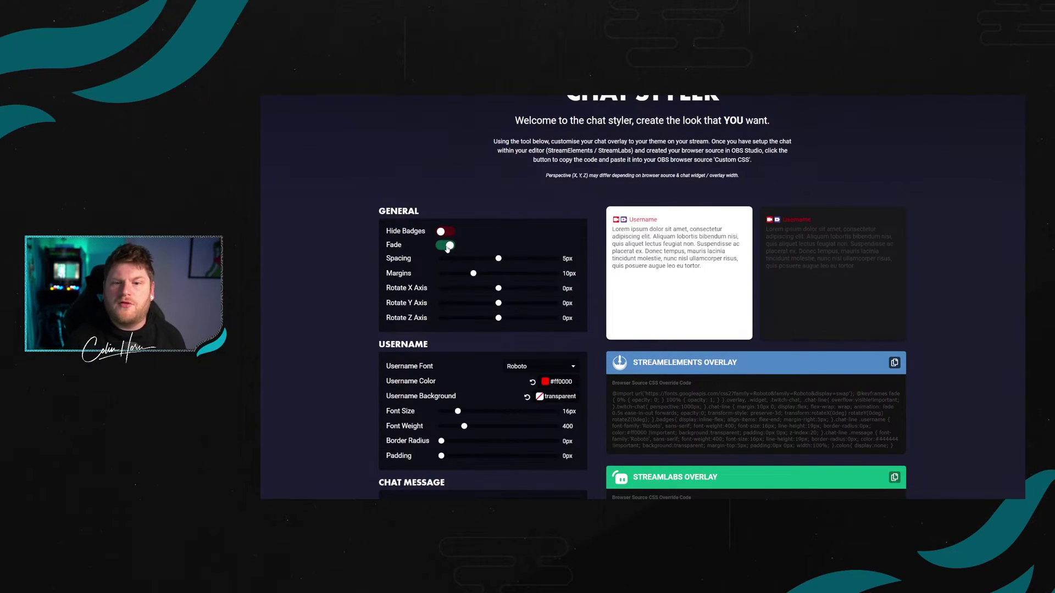
pyautogui.click(447, 246)
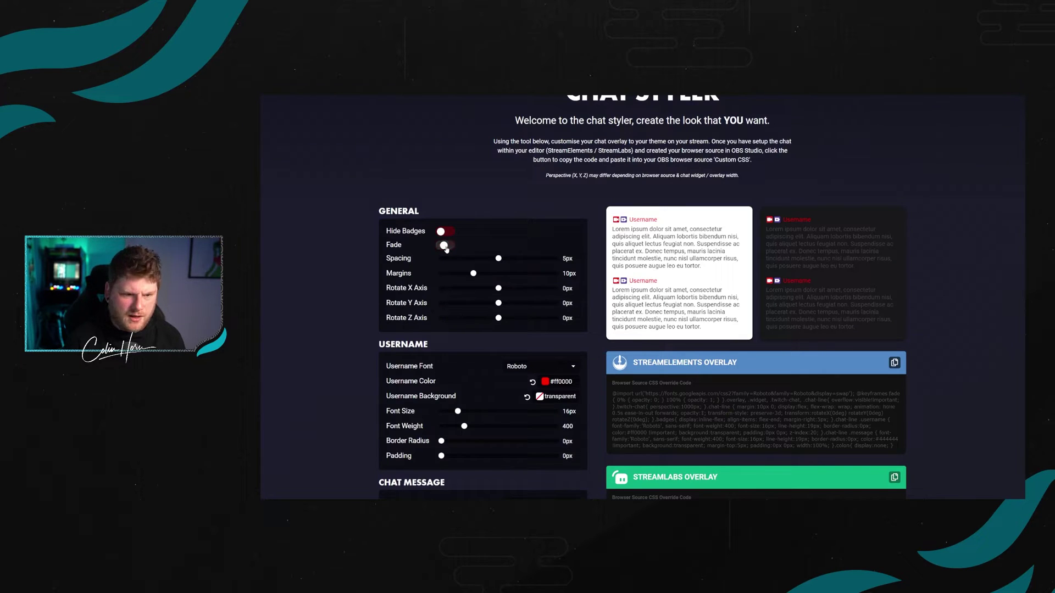
pyautogui.click(447, 247)
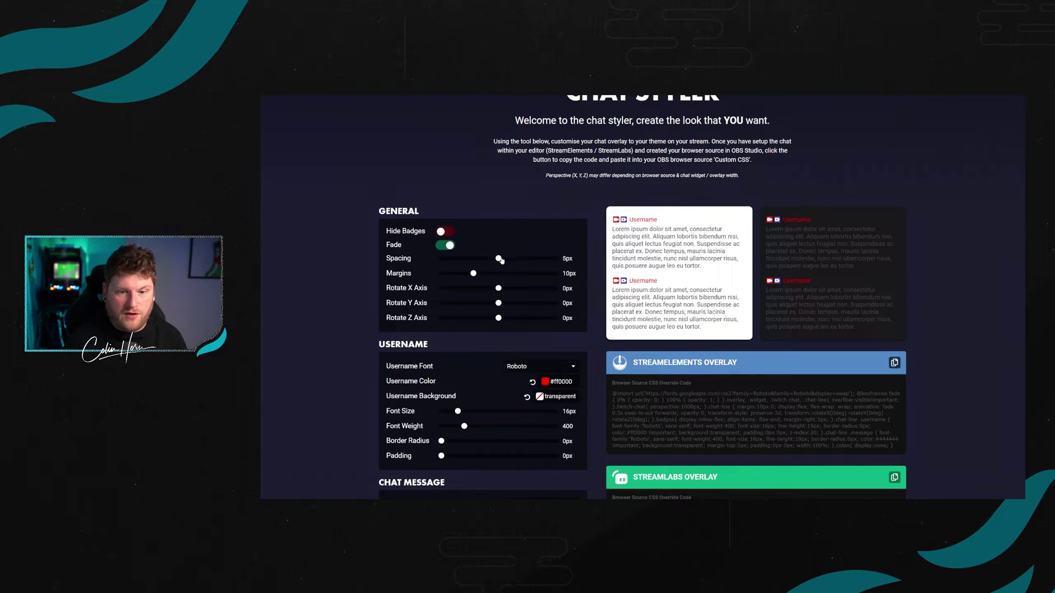
# Step: Try spacing and X/Y rotation, reset to 5px and 0px, then hide badges
pyautogui.moveTo(504, 258); pyautogui.dragTo(480, 275)
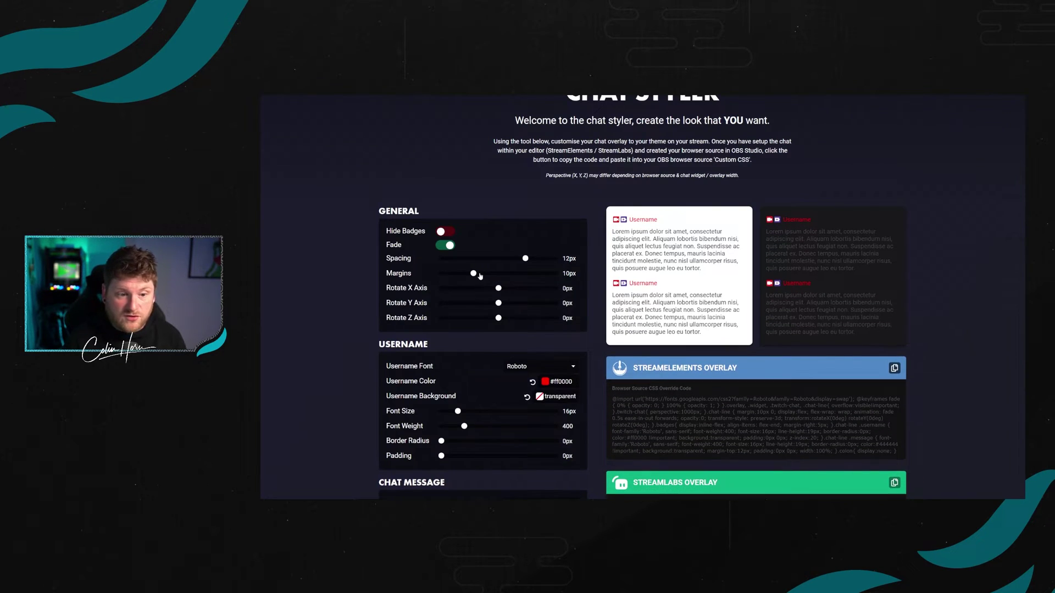
pyautogui.press('Left')
pyautogui.press('Left')
pyautogui.press('Left')
pyautogui.press('Left')
pyautogui.press('Left')
pyautogui.press('Left')
pyautogui.press('Left')
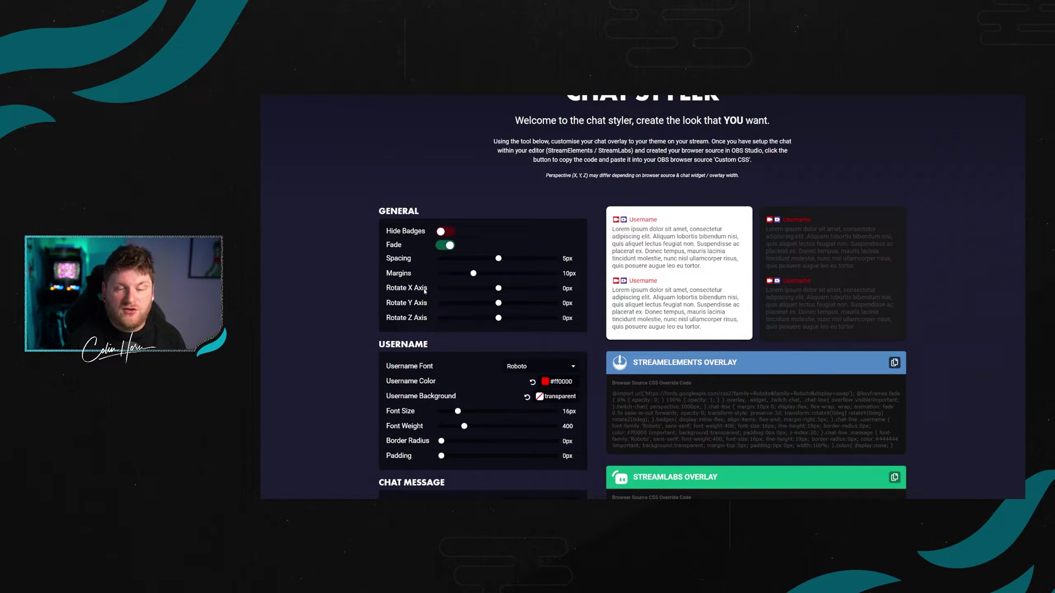
pyautogui.click(497, 288)
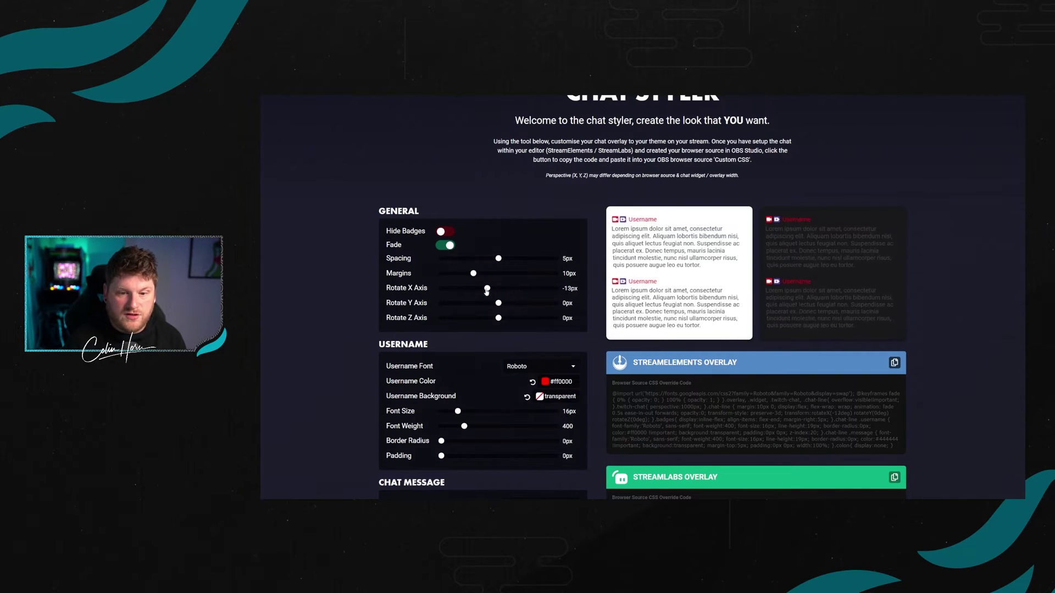
pyautogui.moveTo(499, 289); pyautogui.dragTo(523, 294)
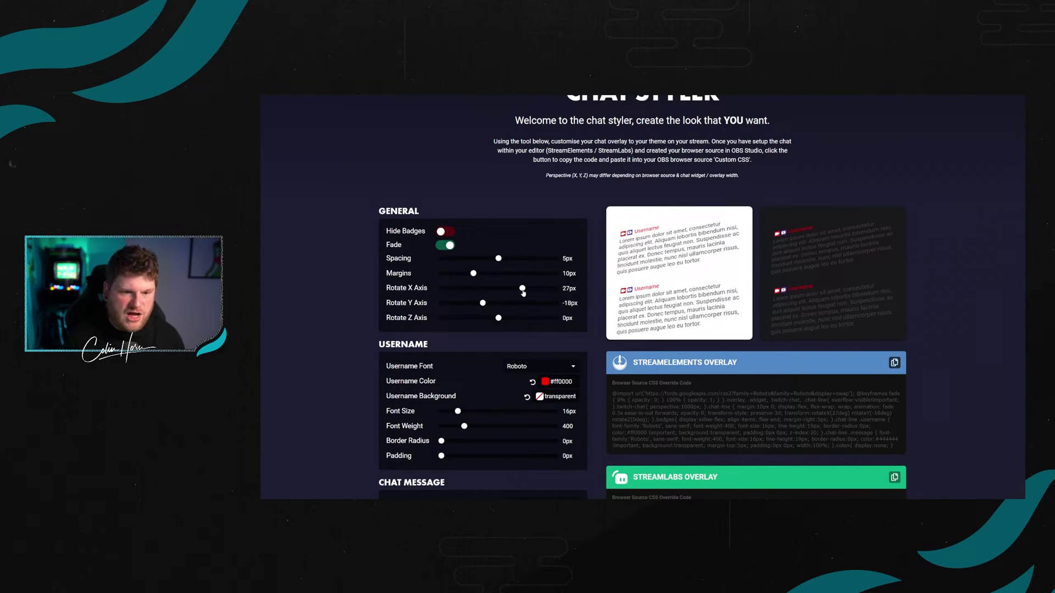
pyautogui.doubleClick(522, 288)
pyautogui.doubleClick(482, 302)
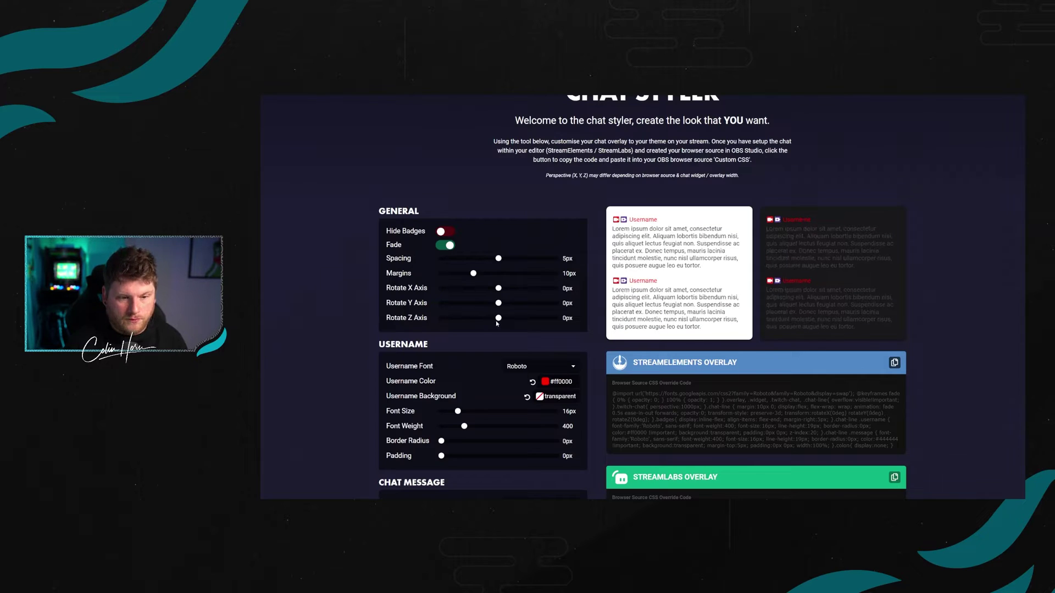
pyautogui.scroll(-1, 390, 206)
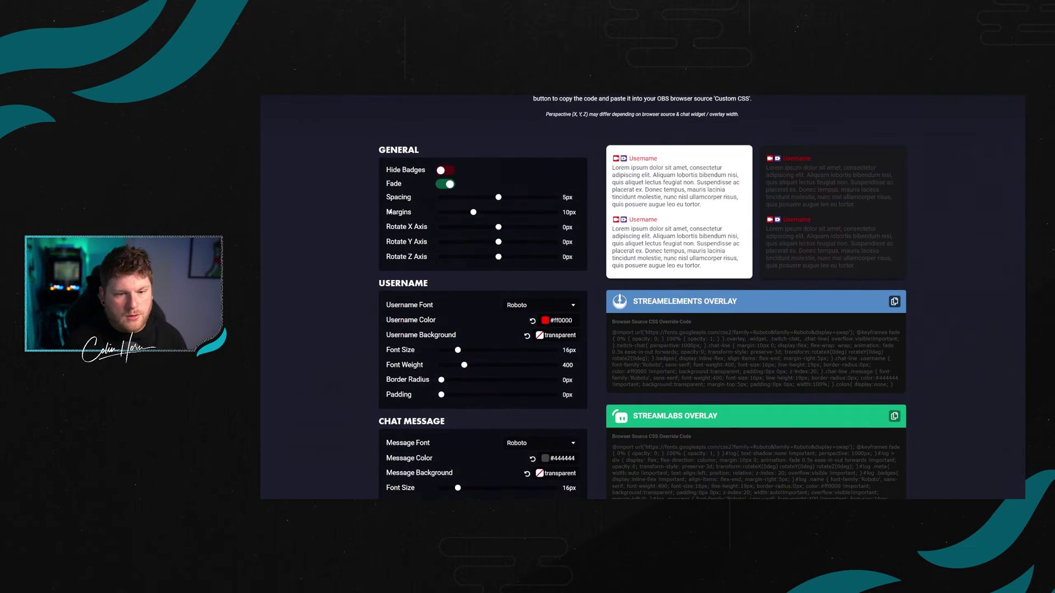
pyautogui.click(446, 170)
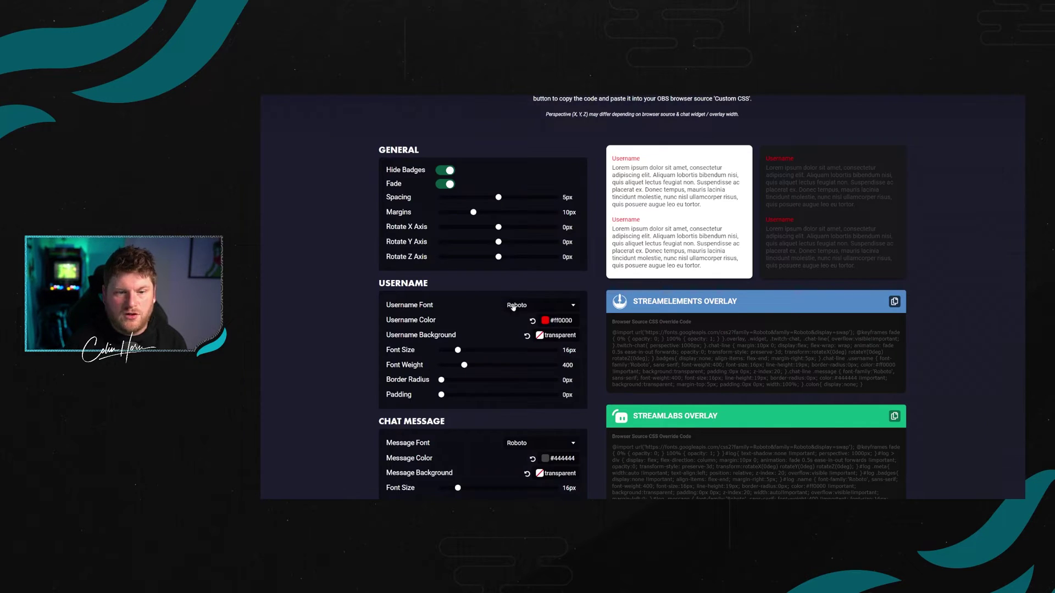
# Step: Set the username font to Anton and the username colour to white
pyautogui.click(526, 306)
pyautogui.scroll(-5, 529, 341)
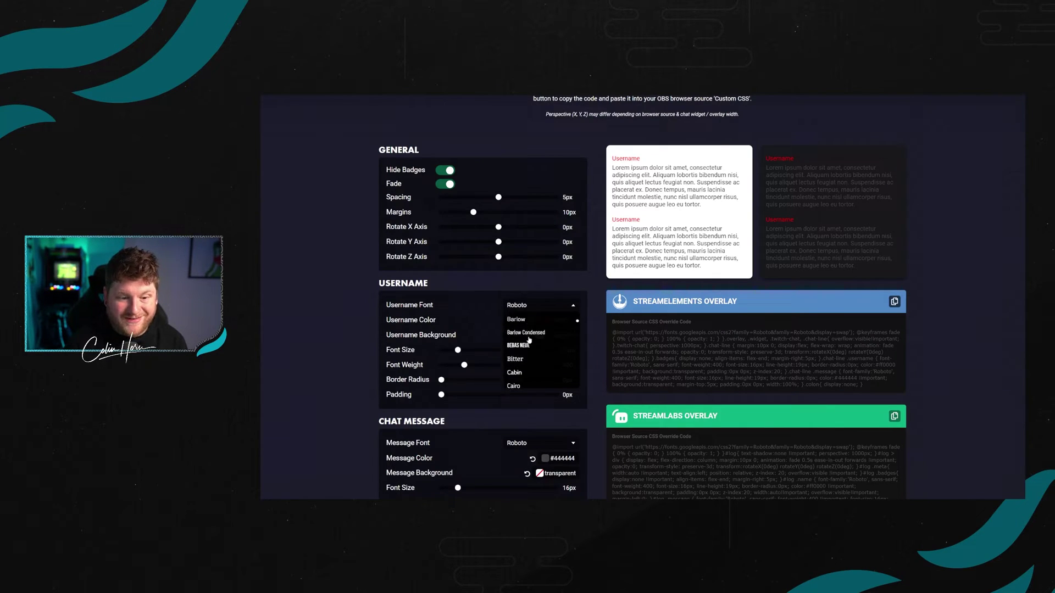
pyautogui.scroll(3, 529, 339)
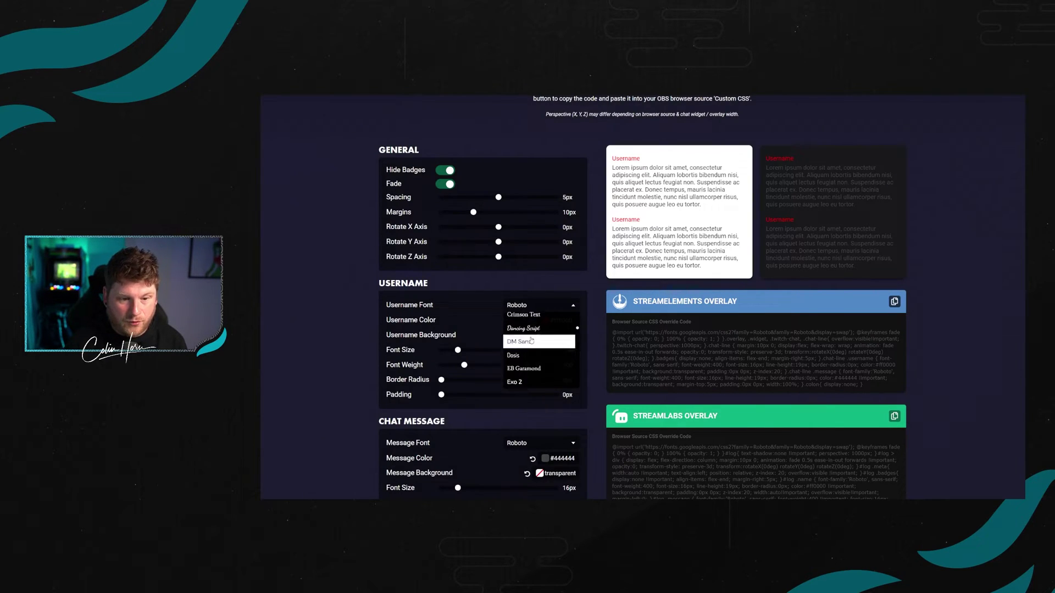
pyautogui.scroll(4, 541, 341)
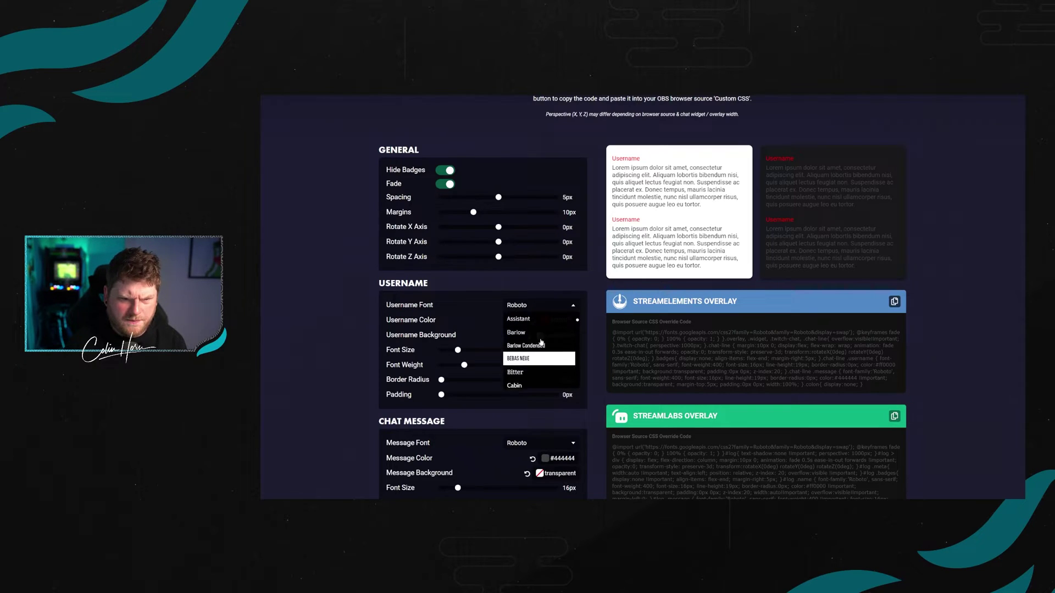
pyautogui.scroll(3, 541, 342)
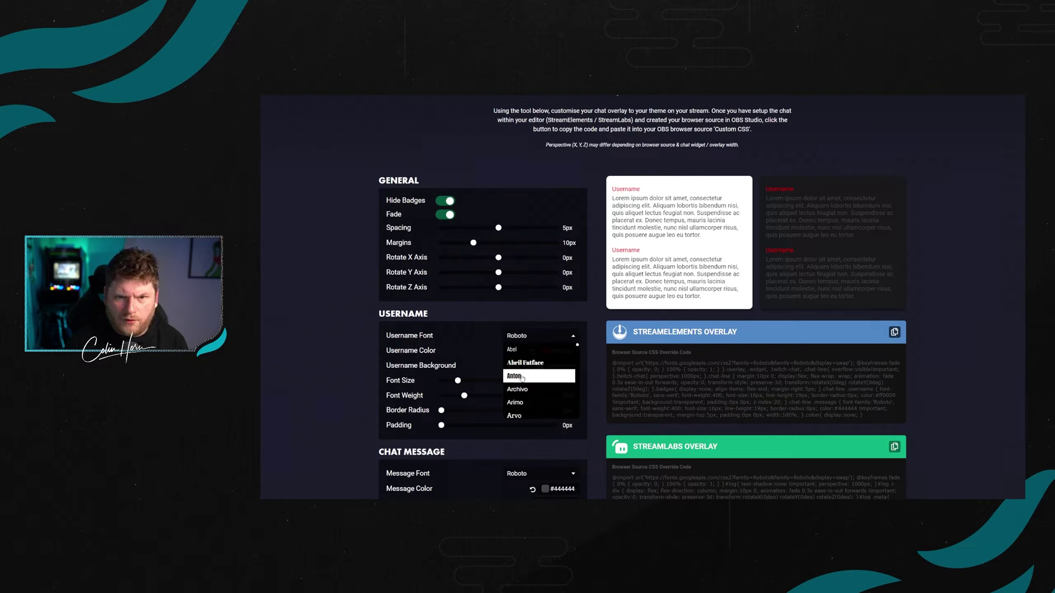
pyautogui.click(521, 377)
pyautogui.scroll(-1, 555, 332)
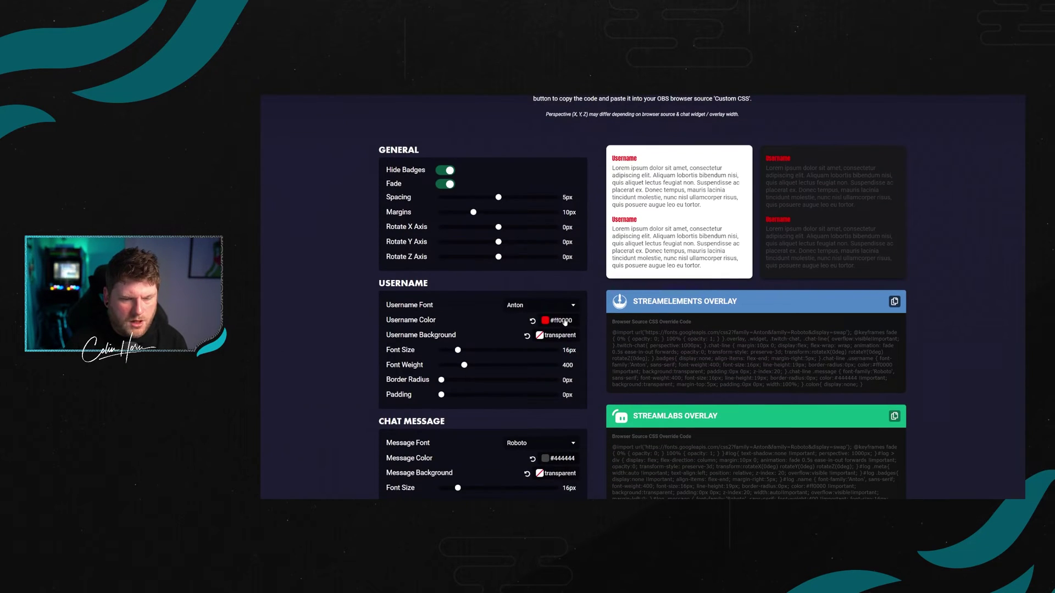
pyautogui.click(565, 322)
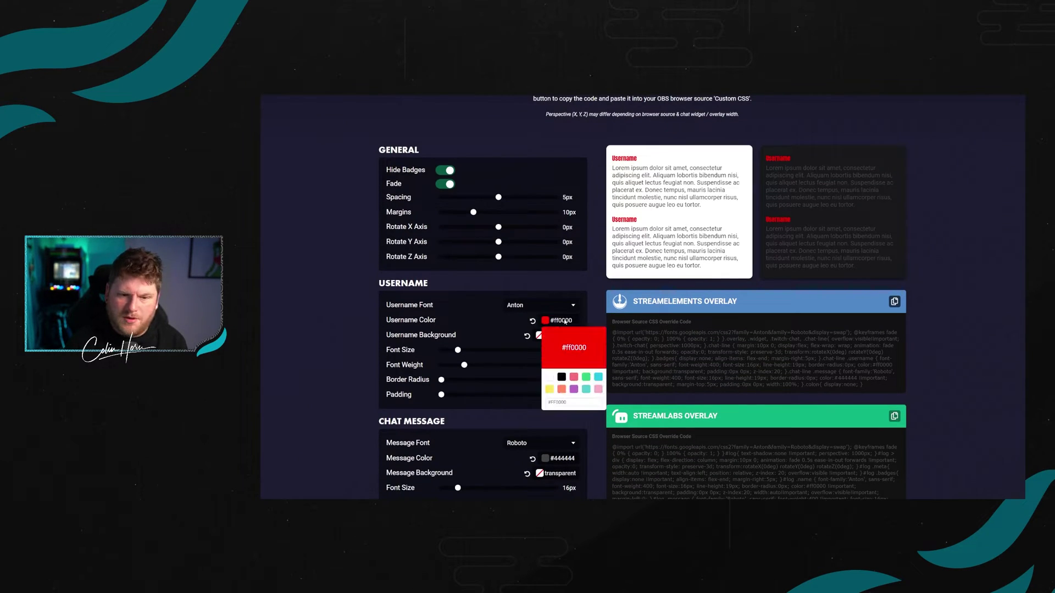
pyautogui.click(550, 378)
pyautogui.click(486, 322)
# Step: Give usernames a green #37d67a background, 19px size, and extra padding
pyautogui.click(558, 335)
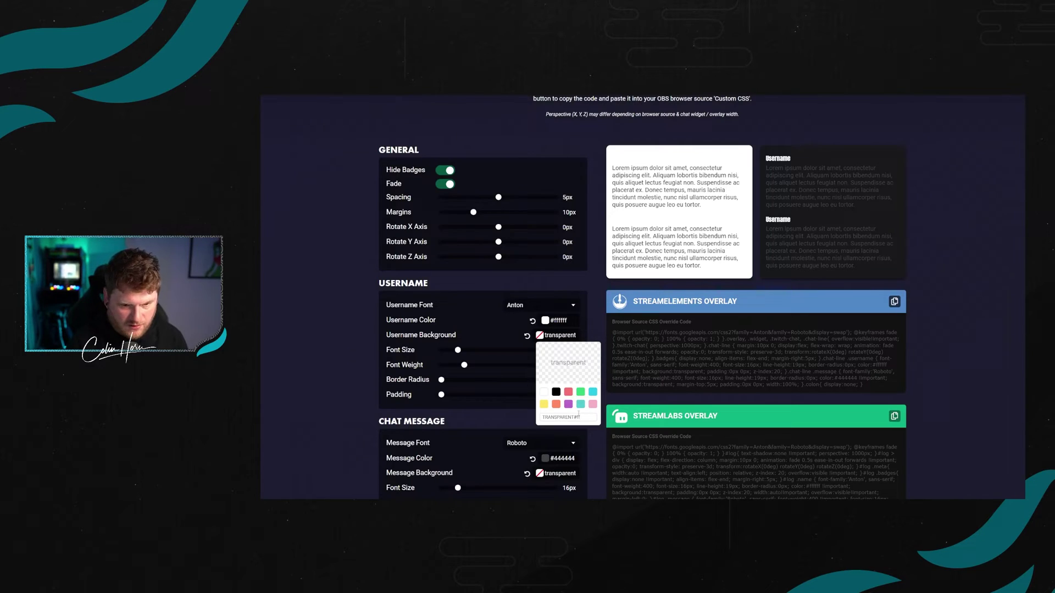
pyautogui.press('BackSpace')
pyautogui.press('BackSpace')
pyautogui.press('BackSpace')
pyautogui.press('BackSpace')
pyautogui.press('BackSpace')
pyautogui.press('BackSpace')
pyautogui.press('BackSpace')
pyautogui.press('BackSpace')
pyautogui.press('BackSpace')
pyautogui.press('BackSpace')
pyautogui.press('BackSpace')
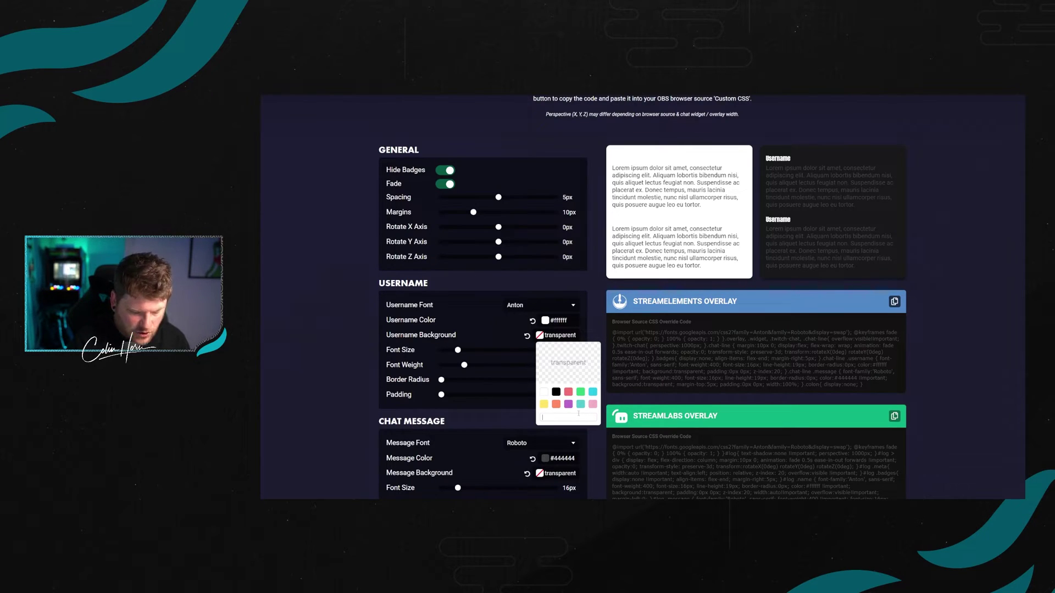
pyautogui.write('#ff3300')
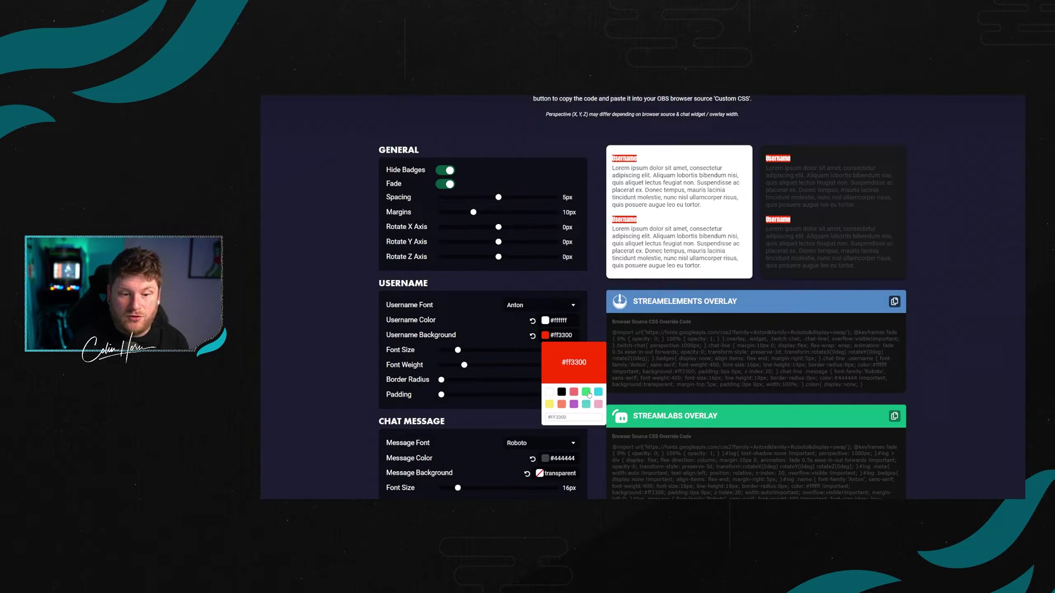
pyautogui.click(587, 393)
pyautogui.moveTo(458, 350); pyautogui.dragTo(470, 368)
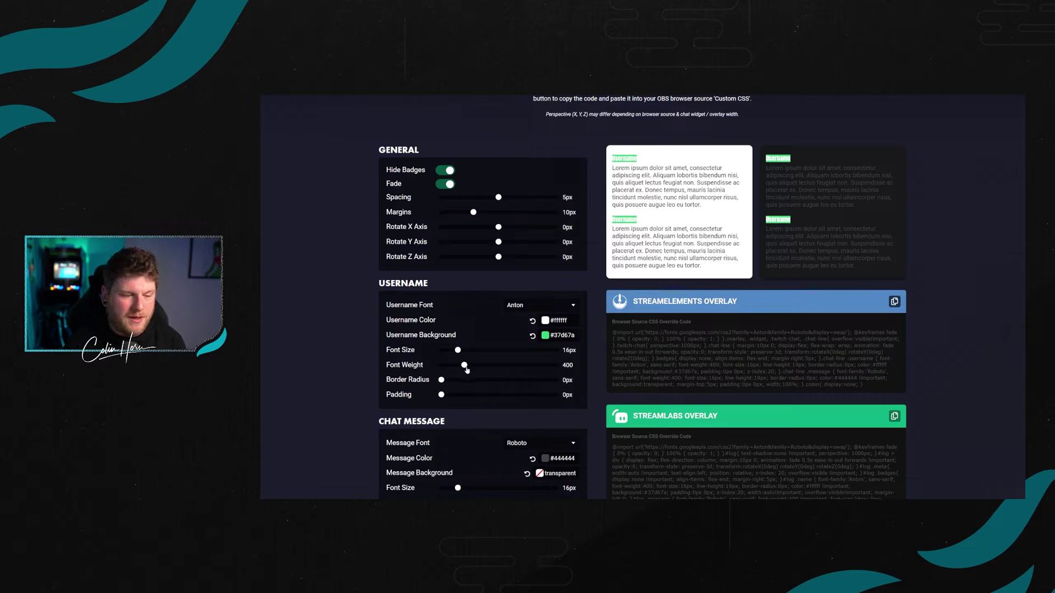
pyautogui.moveTo(441, 396); pyautogui.dragTo(479, 383)
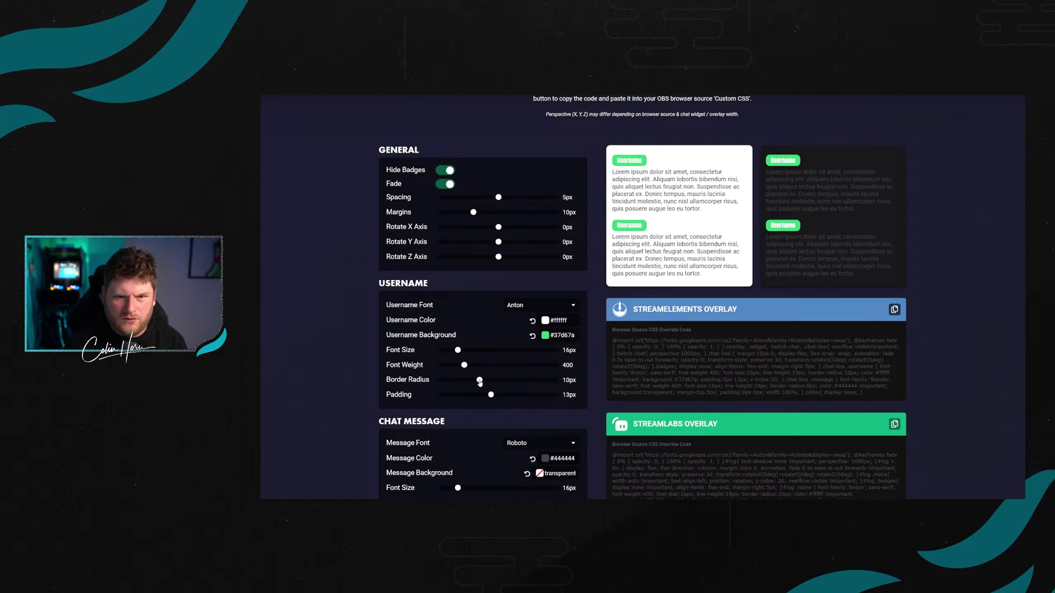
# Step: Set the chat message font to Abel with white text
pyautogui.scroll(-2, 452, 359)
pyautogui.click(542, 352)
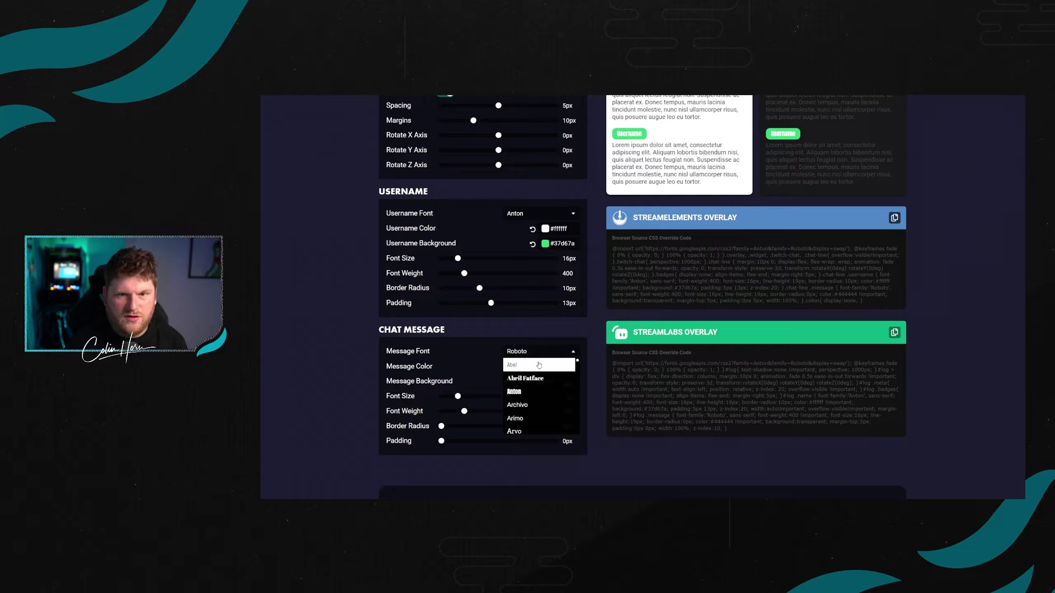
pyautogui.click(539, 364)
pyautogui.scroll(2, 468, 352)
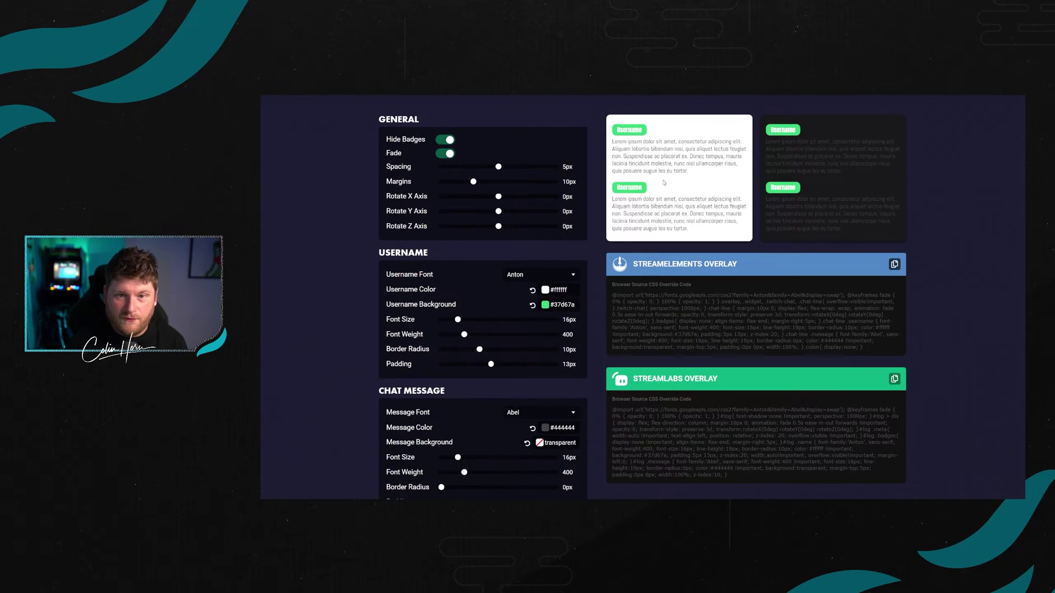
pyautogui.scroll(-1, 476, 399)
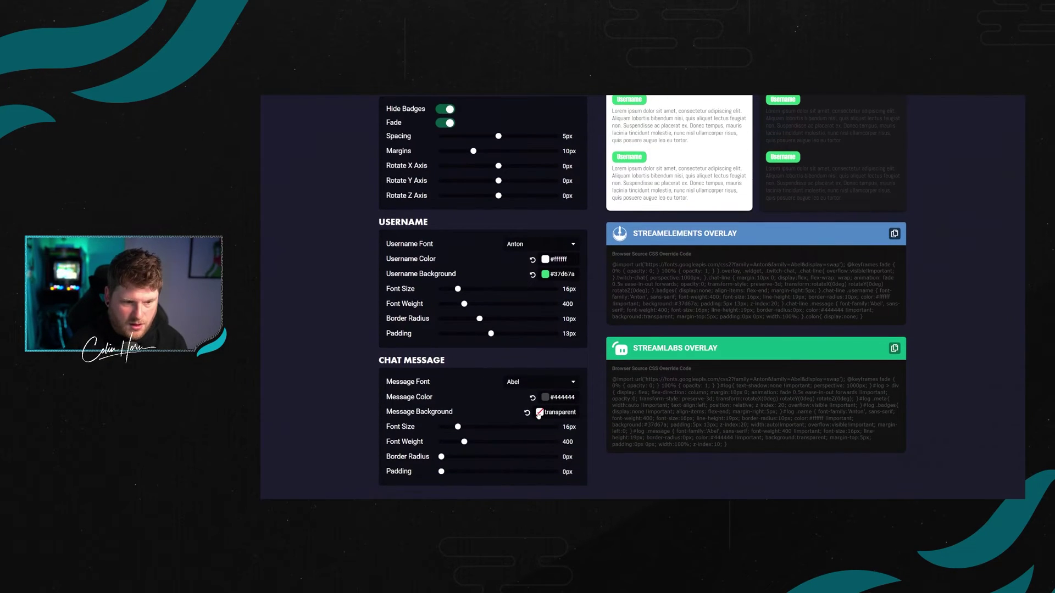
pyautogui.click(568, 399)
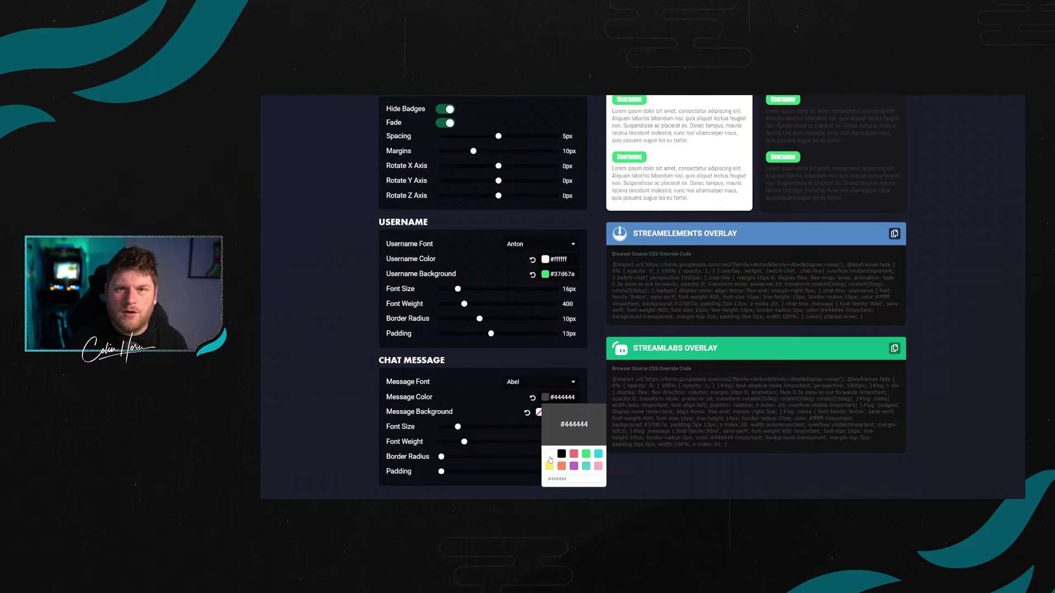
pyautogui.click(549, 456)
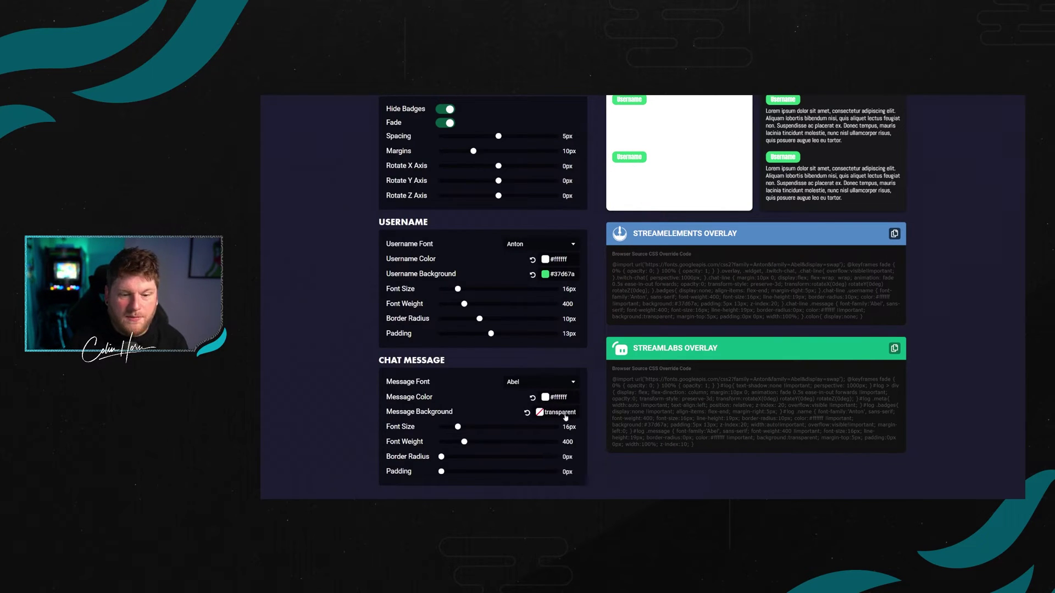
# Step: Give messages a cyan #2ccce4 background and 9px padding, keeping 16px font size
pyautogui.click(565, 413)
pyautogui.click(595, 471)
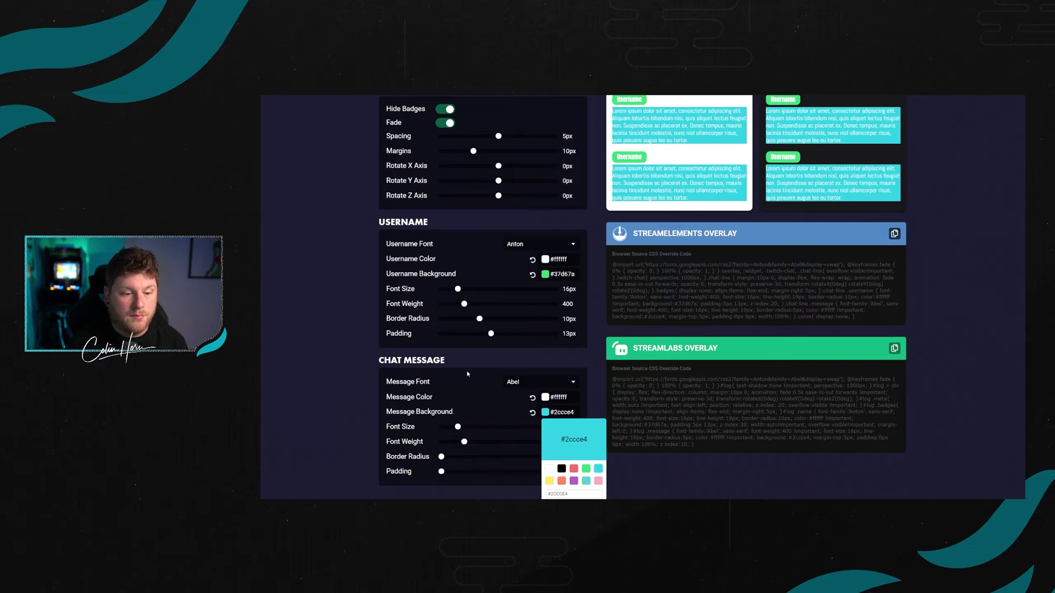
pyautogui.click(478, 399)
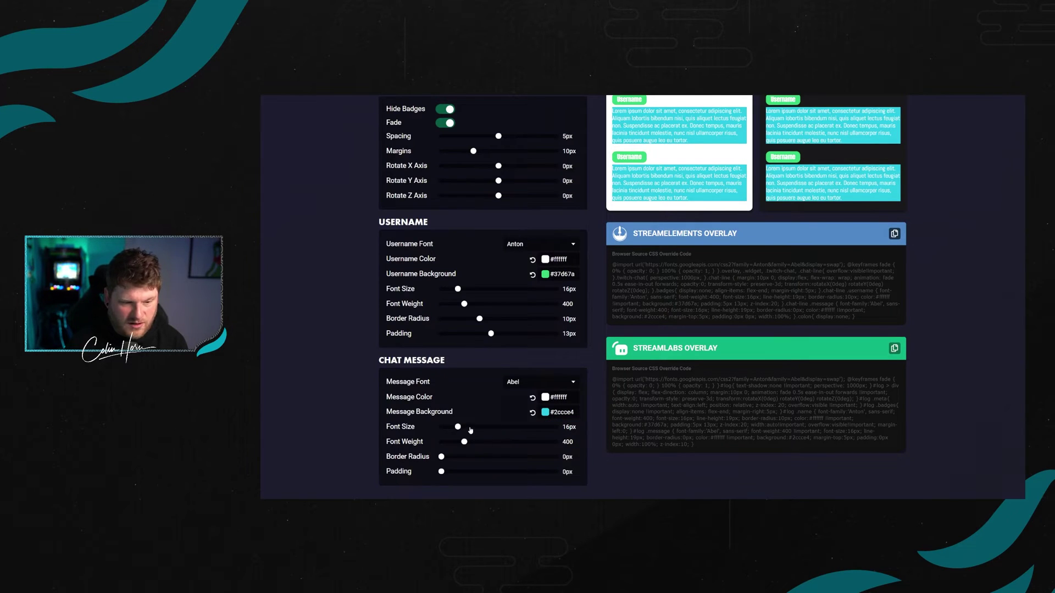
pyautogui.moveTo(457, 429); pyautogui.dragTo(470, 429)
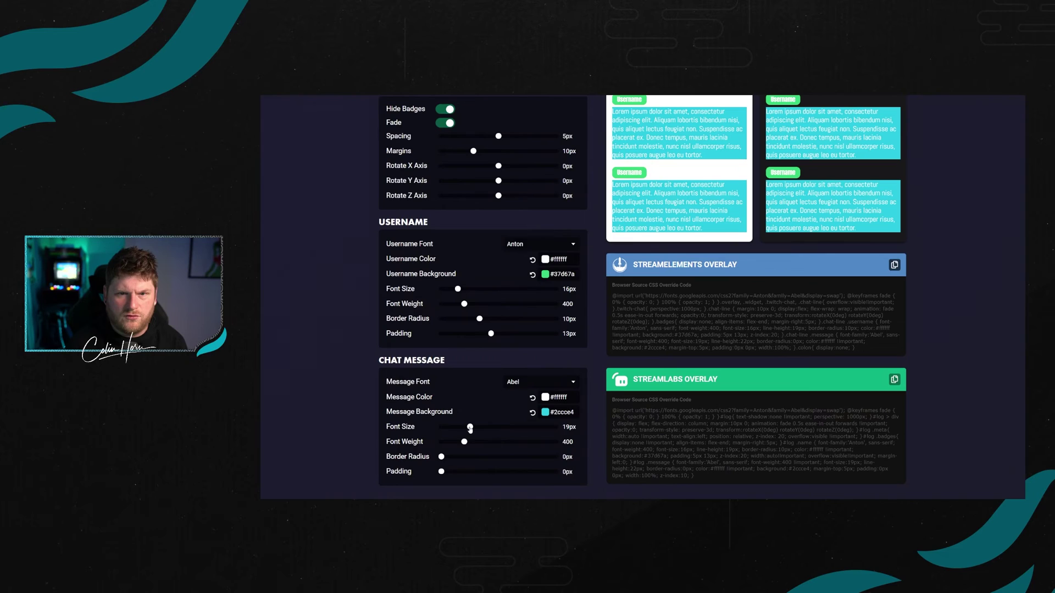
pyautogui.press('Left')
pyautogui.press('Left')
pyautogui.press('Left')
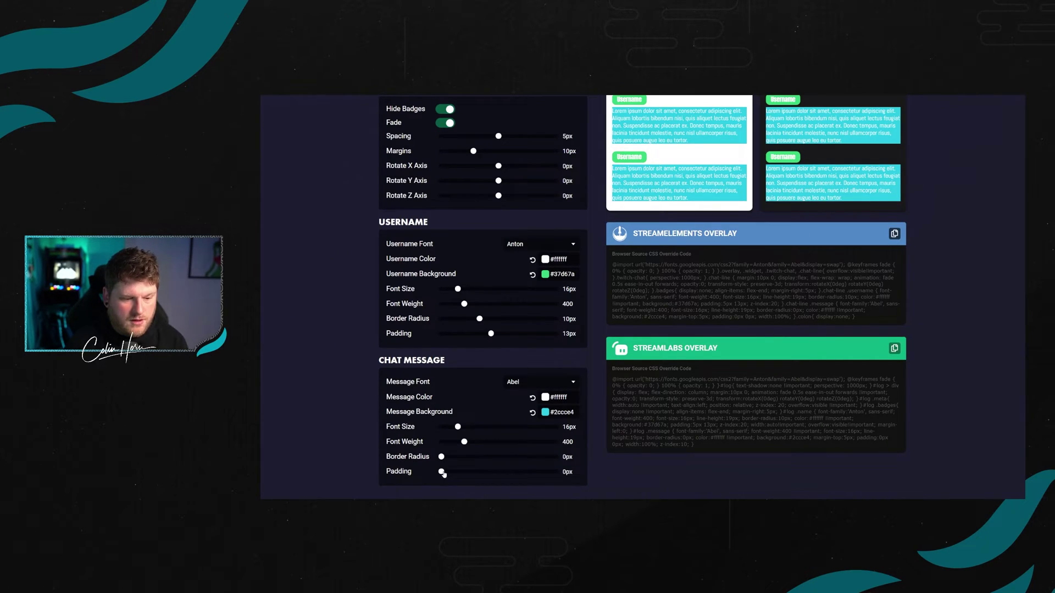
pyautogui.moveTo(442, 472); pyautogui.dragTo(485, 463)
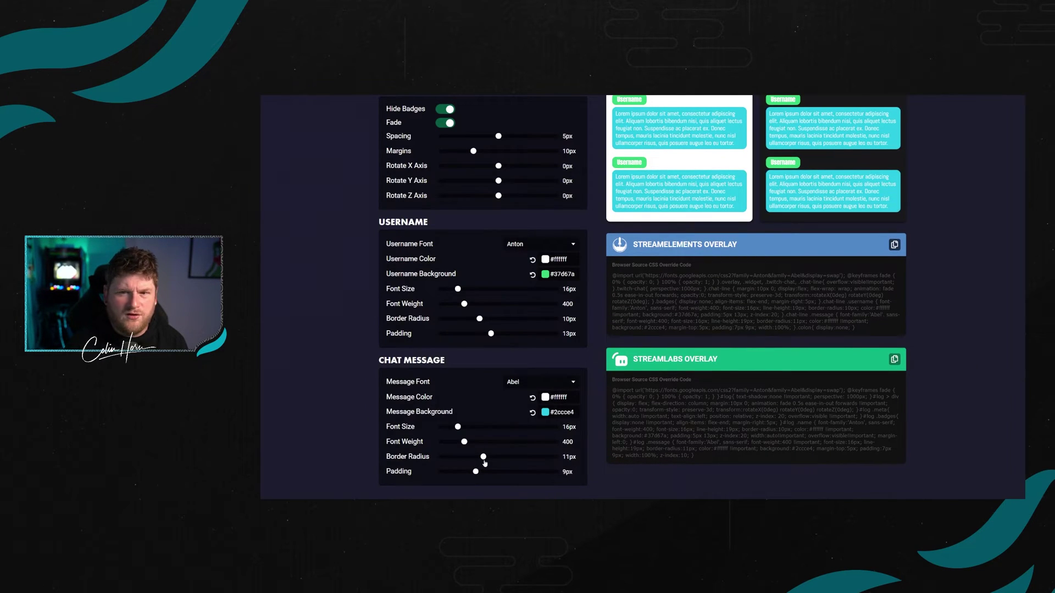
# Step: Drag General Spacing below zero and copy the StreamElements overlay CSS
pyautogui.scroll(3, 531, 315)
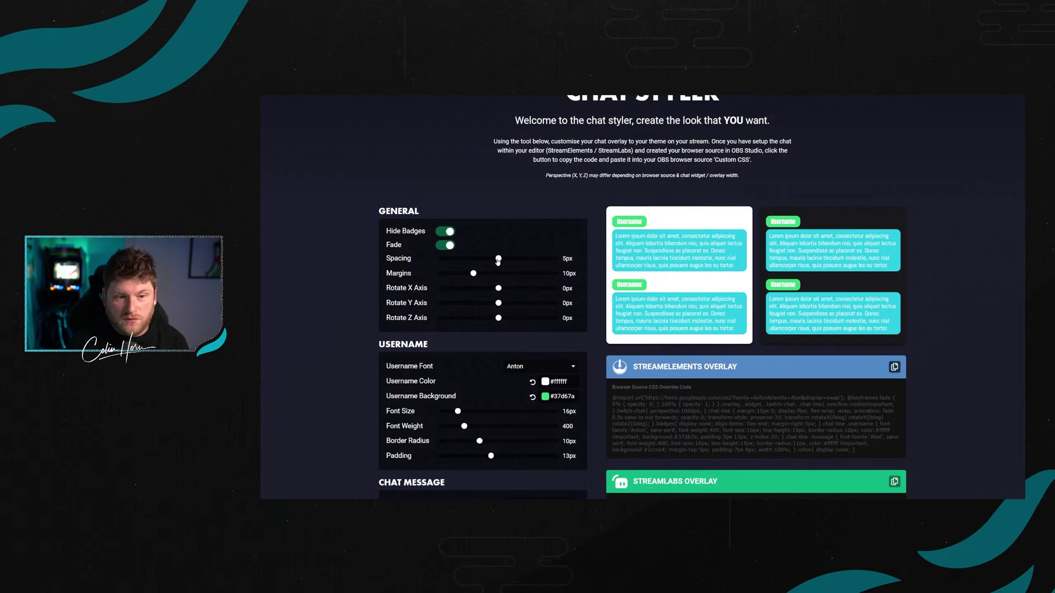
pyautogui.moveTo(497, 261); pyautogui.dragTo(459, 263)
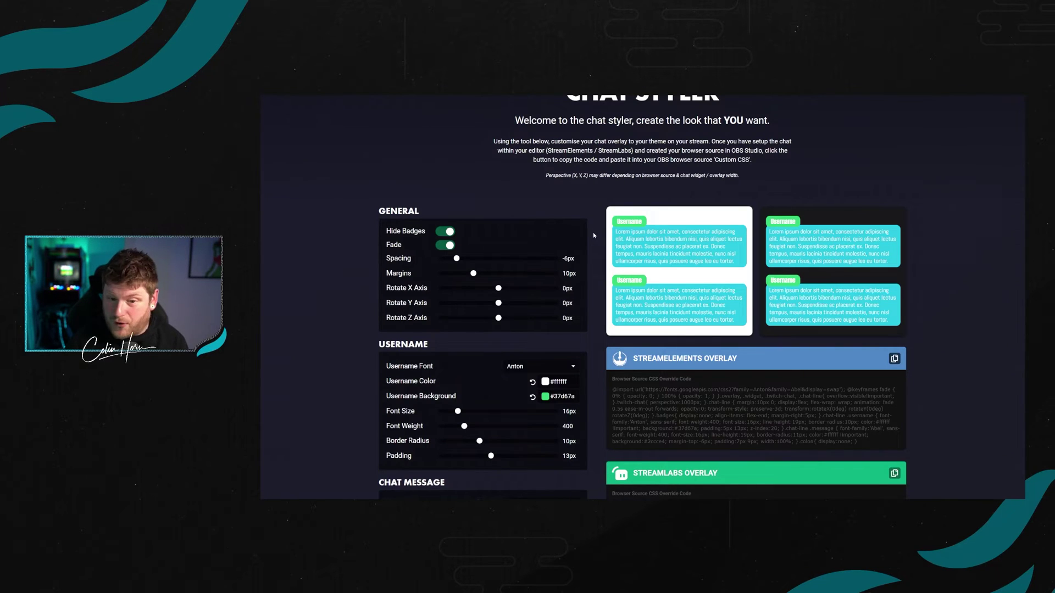
pyautogui.scroll(-3, 592, 239)
pyautogui.scroll(3, 593, 240)
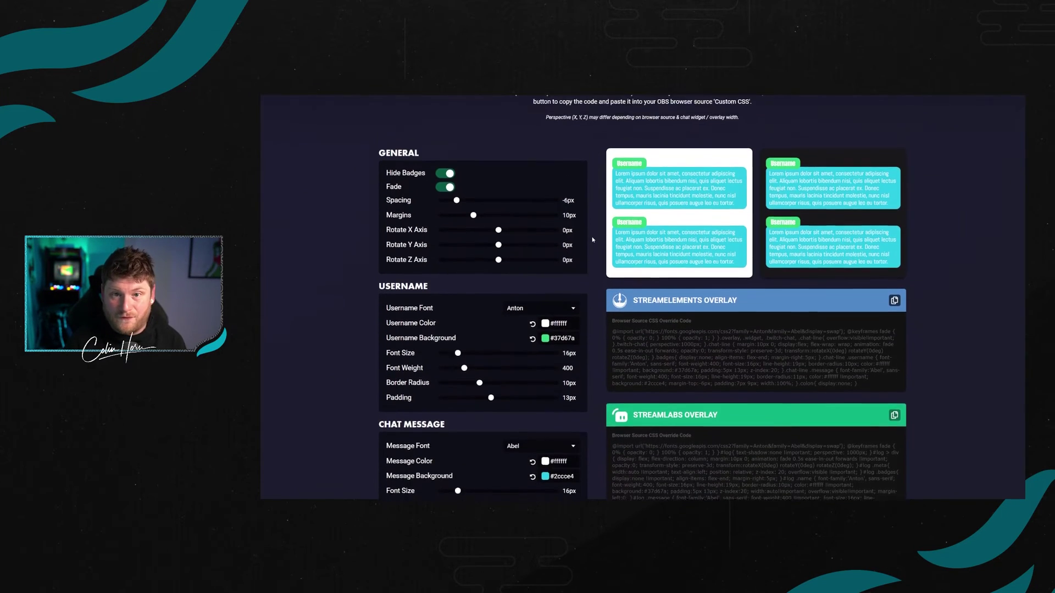
pyautogui.scroll(-1, 593, 239)
pyautogui.scroll(1, 593, 240)
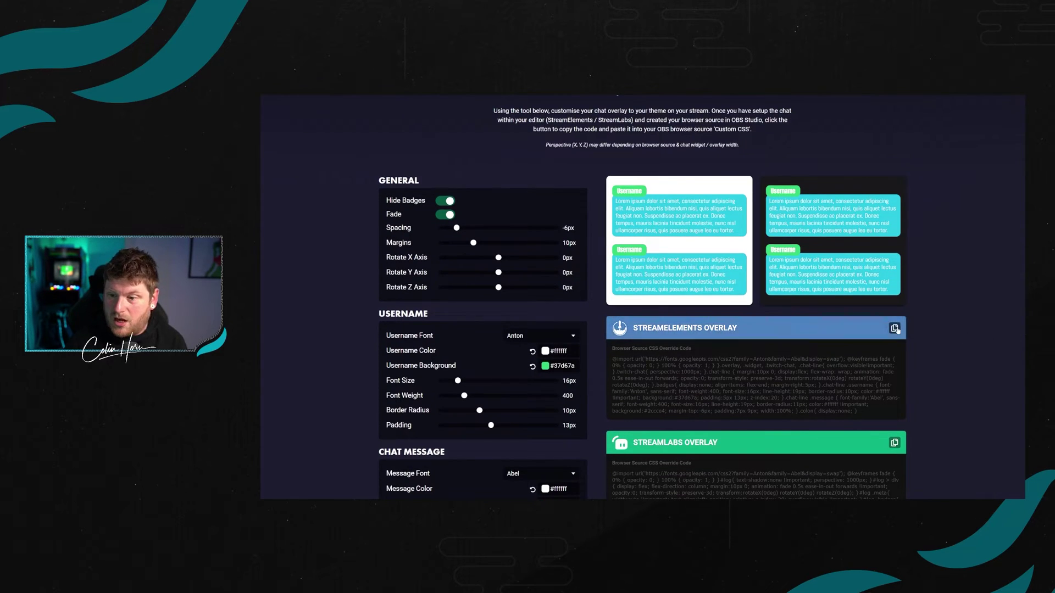
pyautogui.click(895, 328)
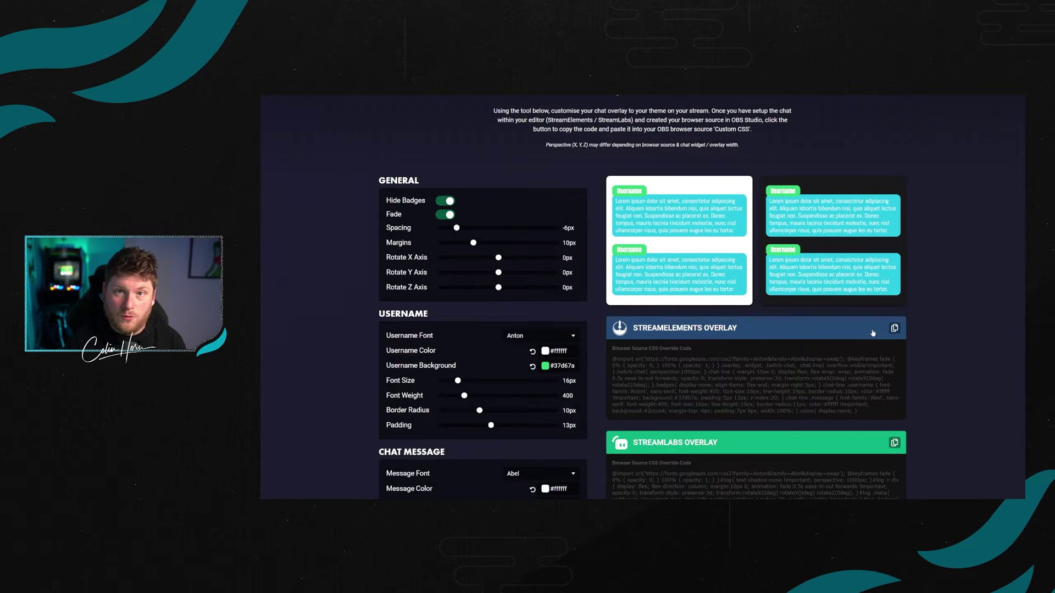
# Step: Replace the Chat Overlay source's Custom CSS in OBS with the copied Chat Styler code
pyautogui.hotkey('alt', 'Tab')
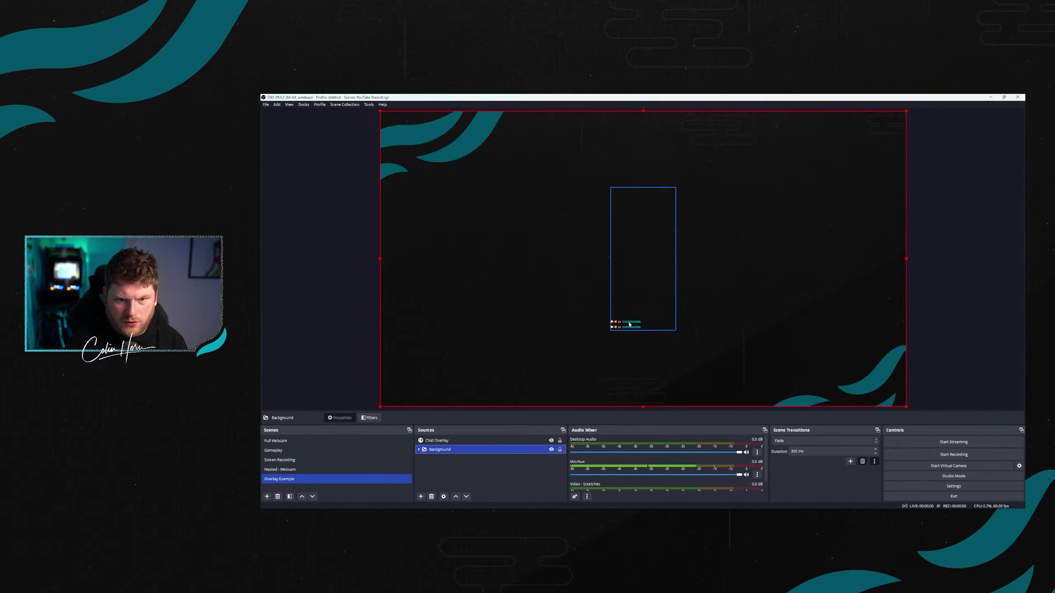
pyautogui.click(456, 441)
pyautogui.rightClick(456, 441)
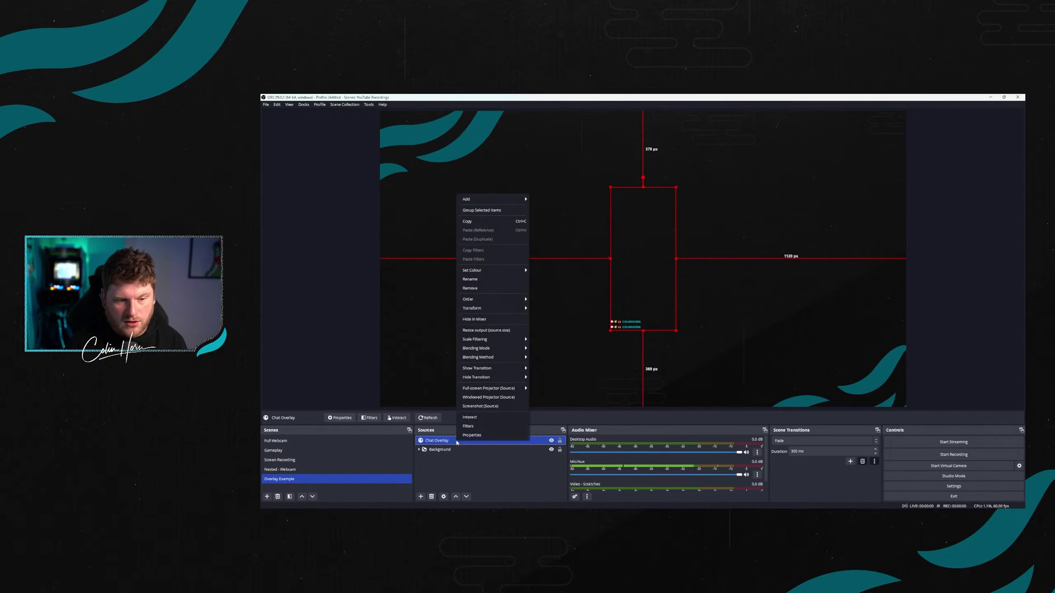
pyautogui.click(484, 436)
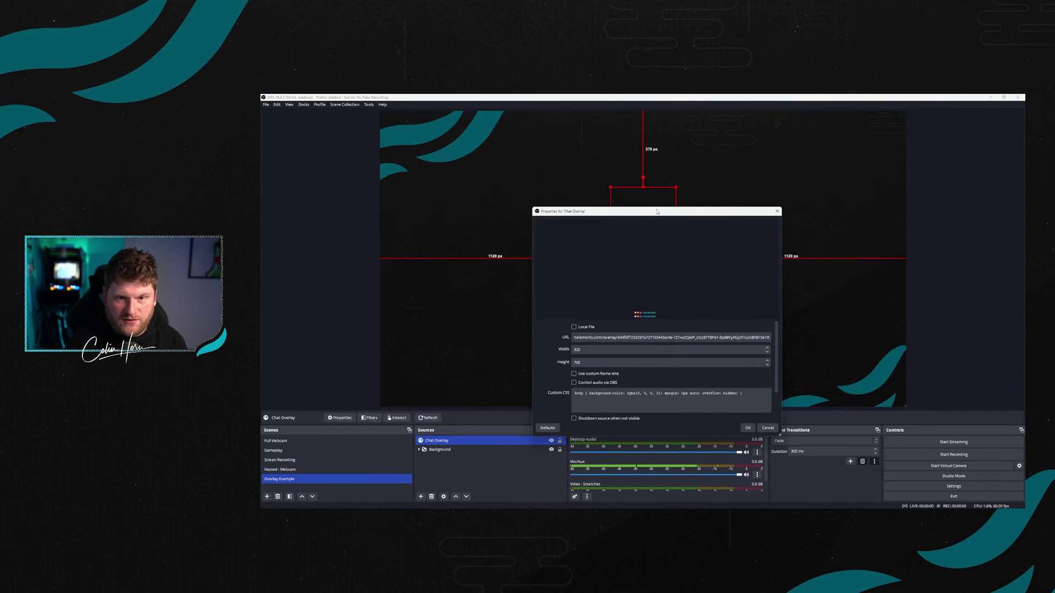
pyautogui.tripleClick(612, 358)
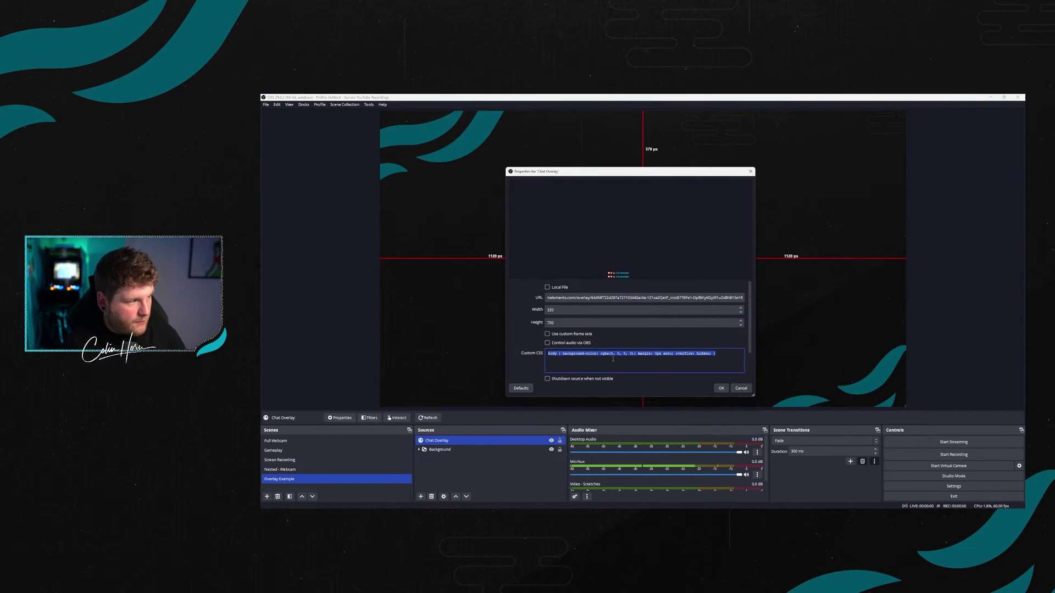
pyautogui.hotkey('ctrl', 'v')
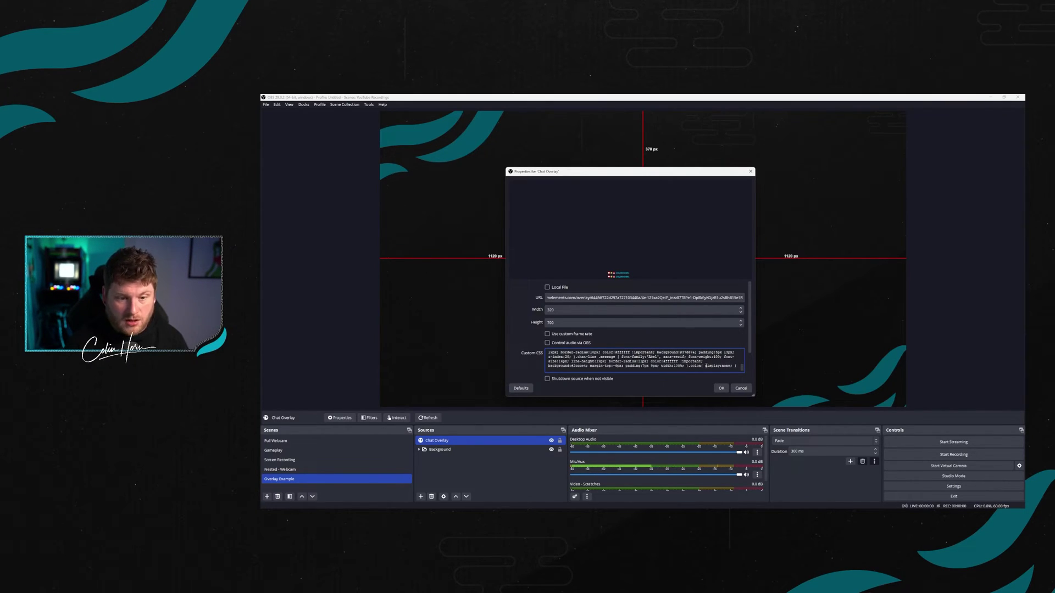
pyautogui.click(722, 389)
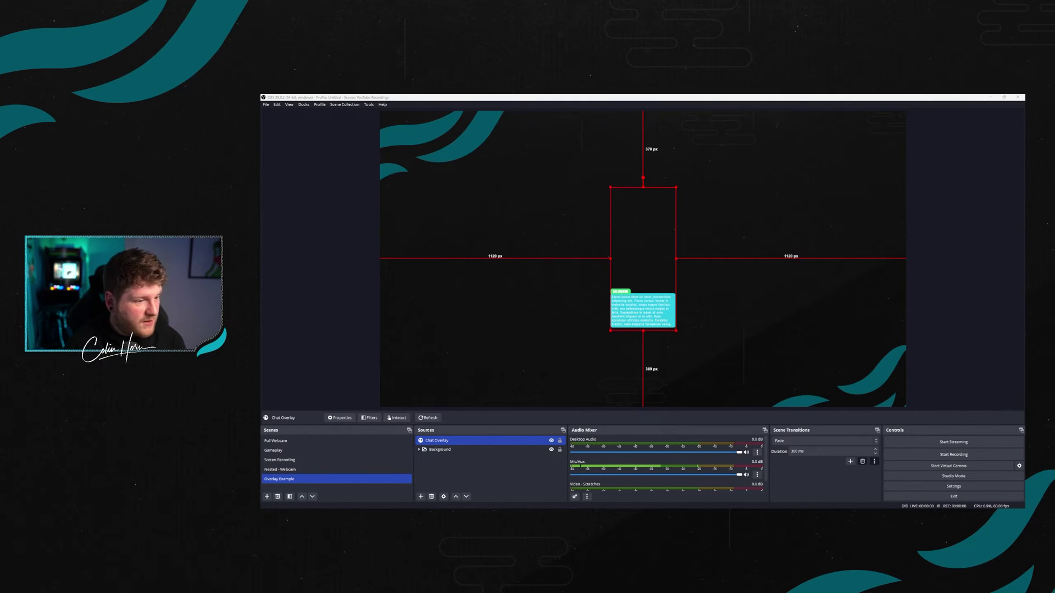
# Step: Deselect the Chat Overlay source to watch the styled chat message in the preview
pyautogui.click(354, 367)
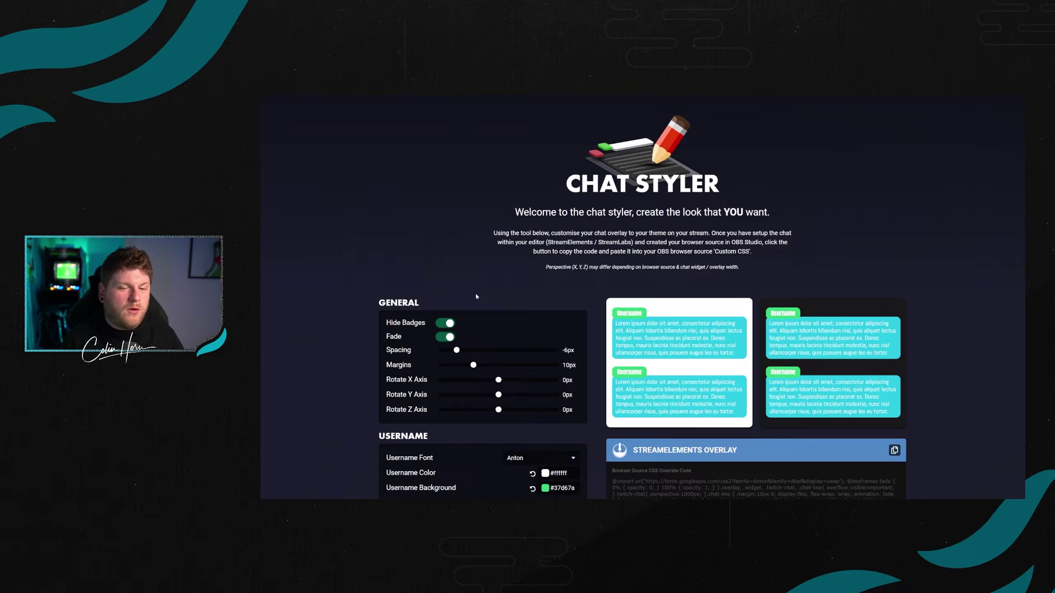
# Step: Scroll to Presets and copy the Cyberpunk preset's Streamlabs CSS with its green copy icon
pyautogui.scroll(-10, 506, 291)
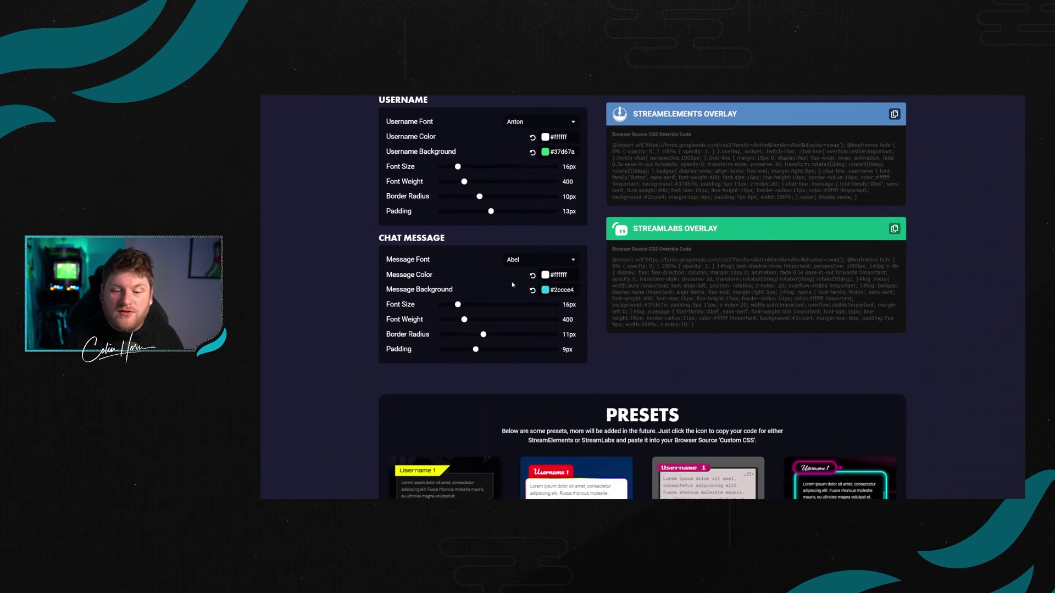
pyautogui.scroll(-1, 512, 285)
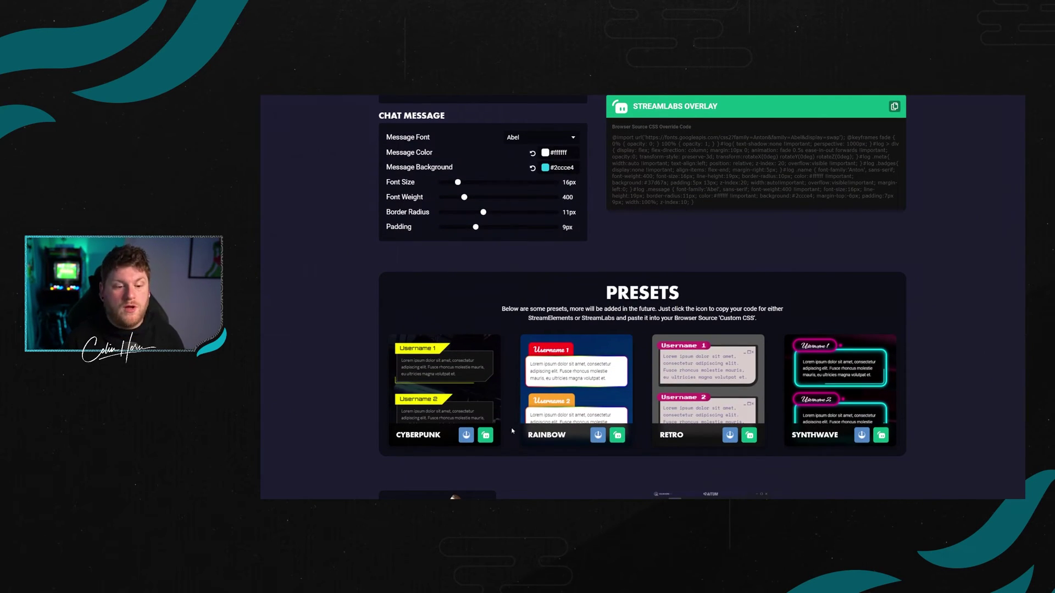
pyautogui.click(486, 436)
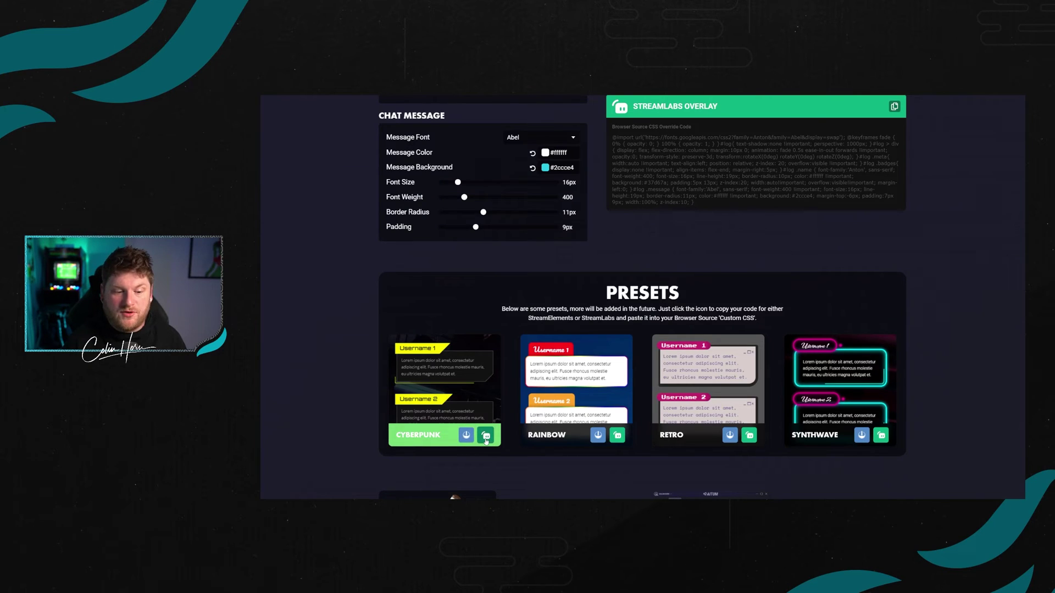